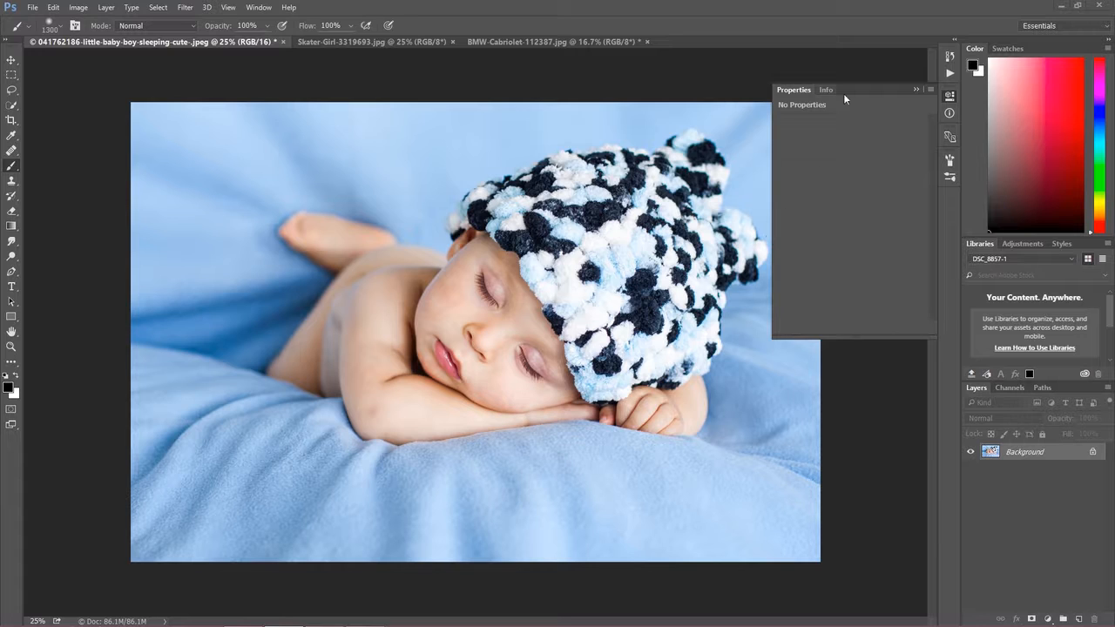
# Step: Look through the open photos and bring the BMW-Cabriolet image to the front
pyautogui.click(915, 90)
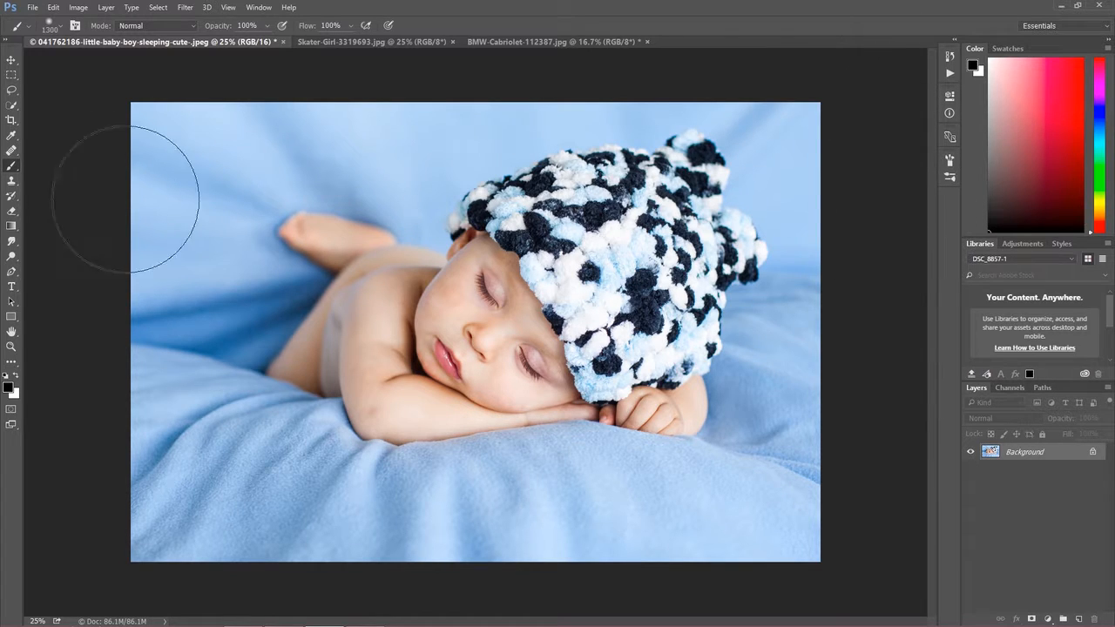
pyautogui.click(11, 60)
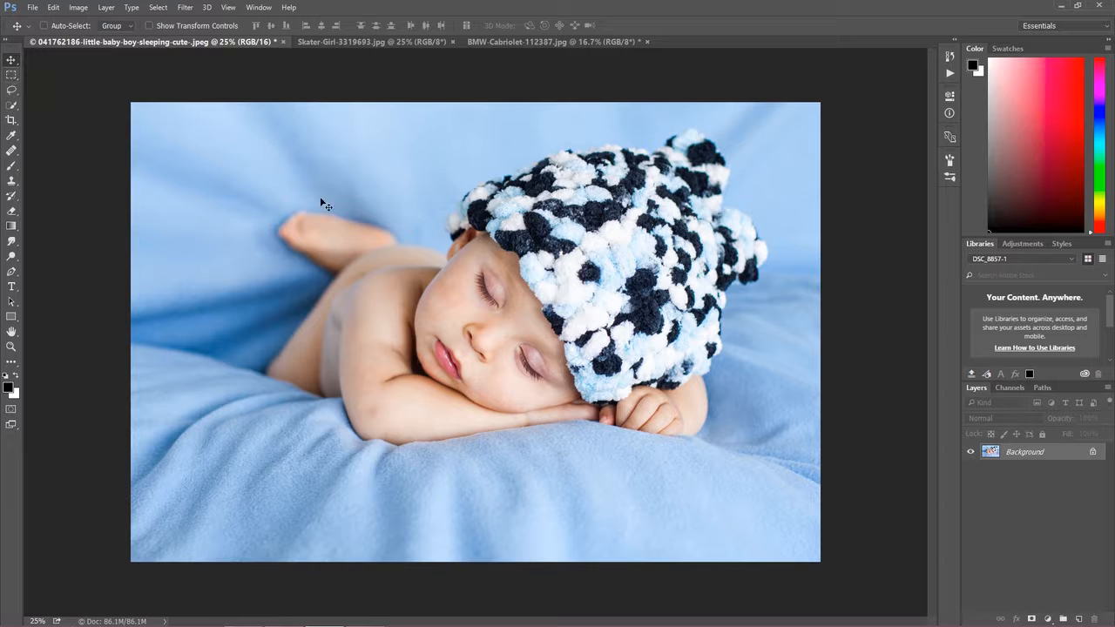
pyautogui.click(364, 42)
pyautogui.click(481, 41)
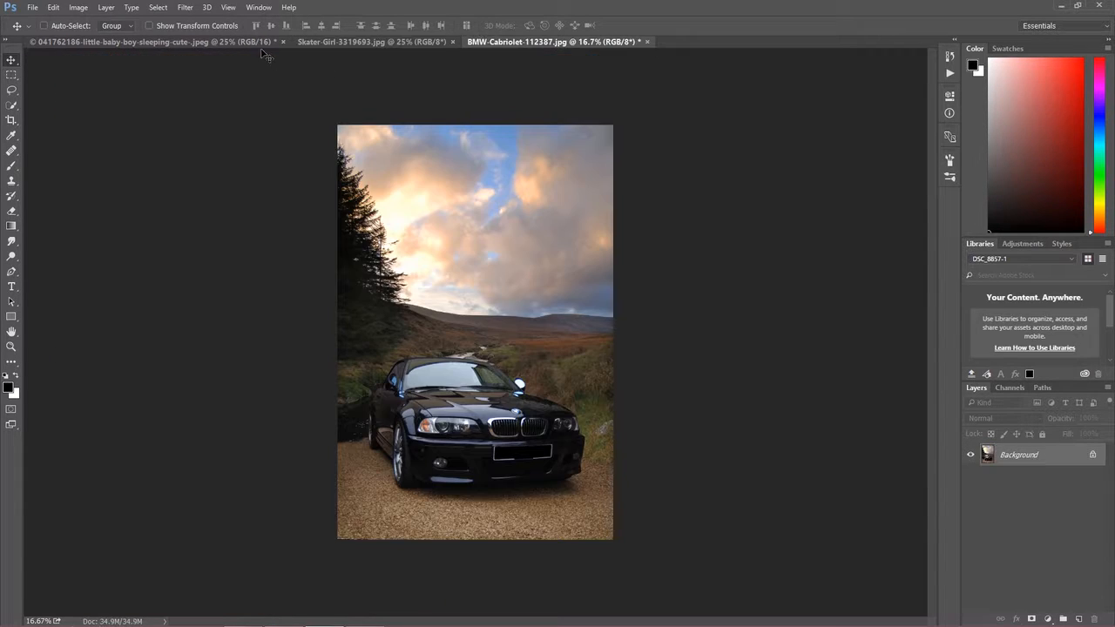
pyautogui.click(153, 41)
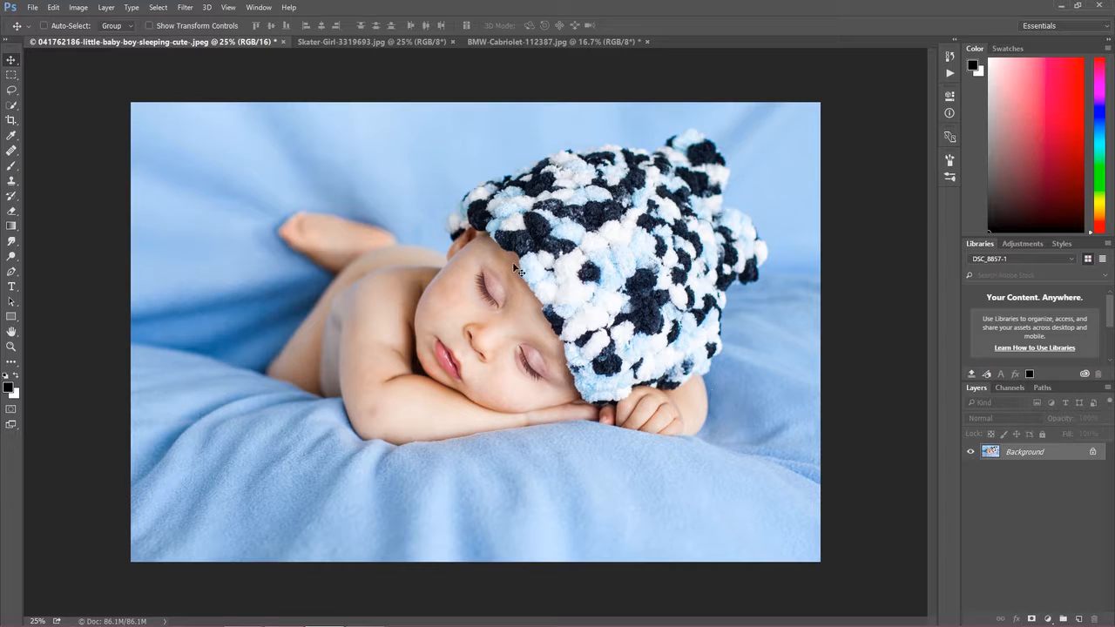
pyautogui.click(376, 39)
pyautogui.click(496, 39)
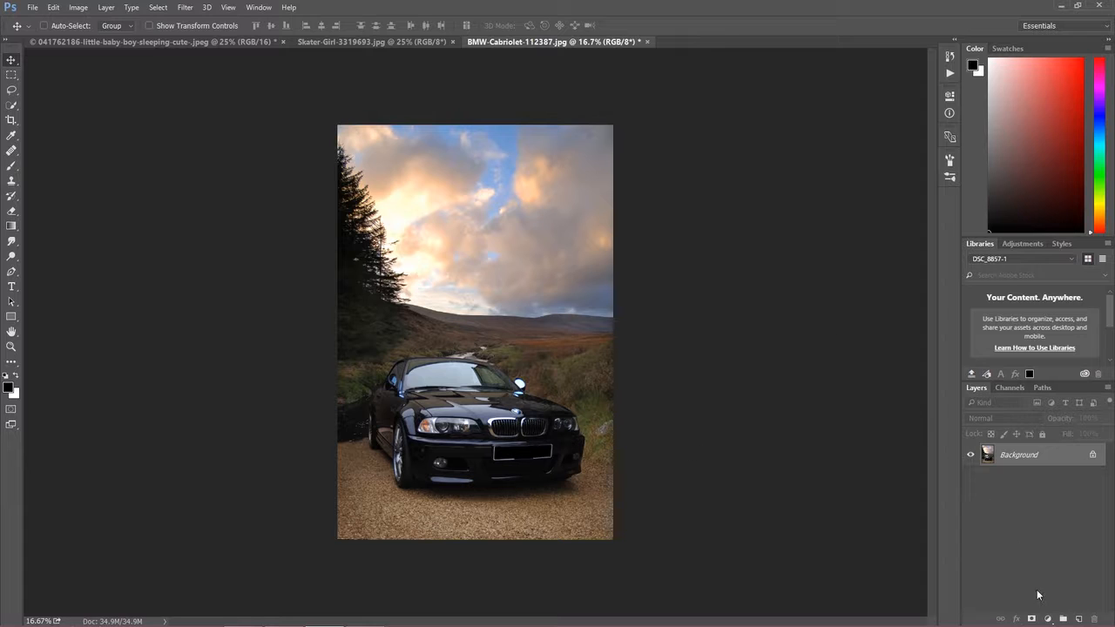
# Step: Add a Levels adjustment layer above the Background of the BMW photo
pyautogui.click(1047, 619)
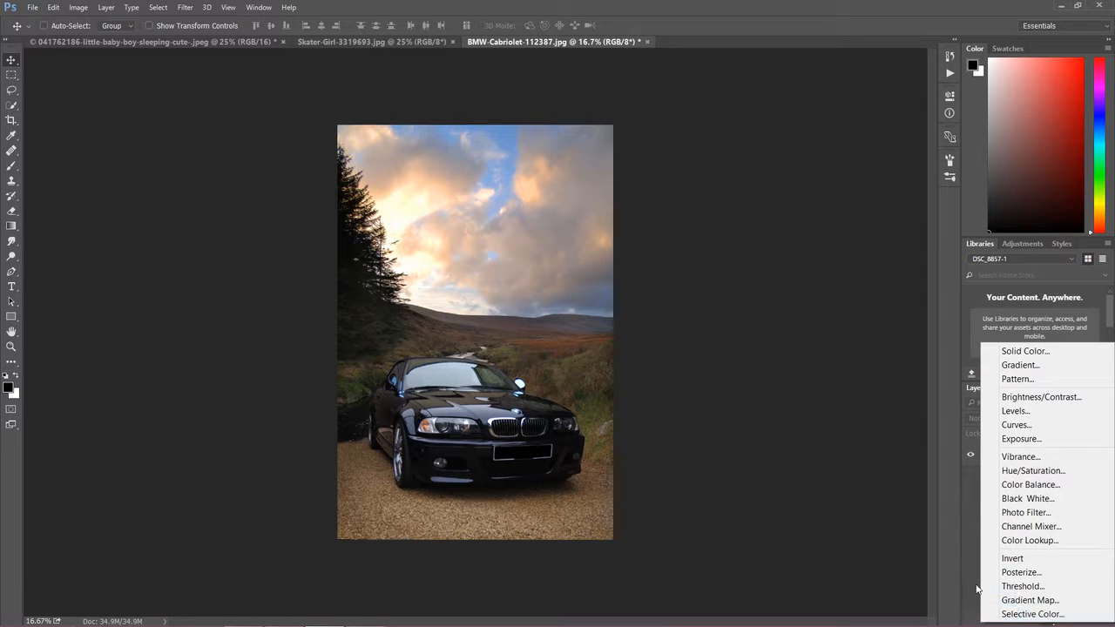
pyautogui.click(1048, 619)
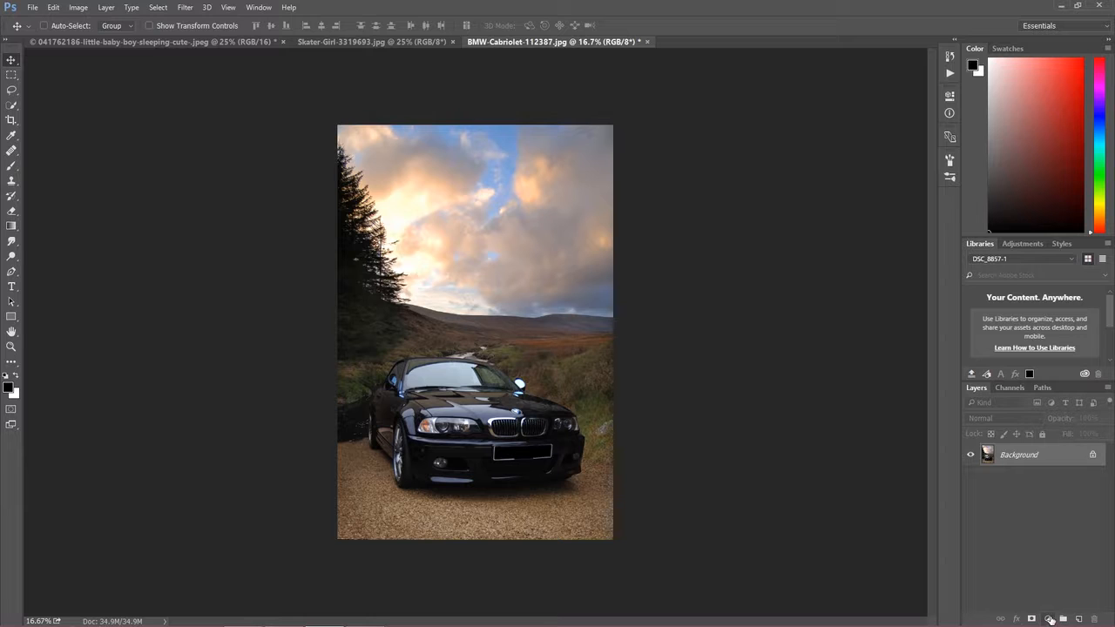
pyautogui.click(1015, 242)
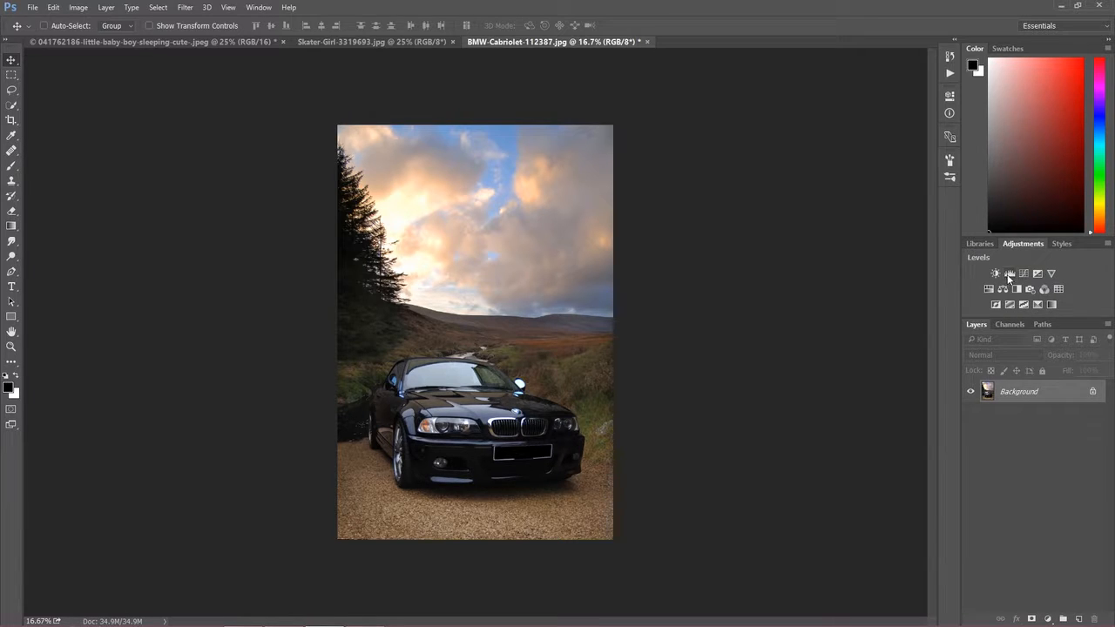
pyautogui.click(1010, 275)
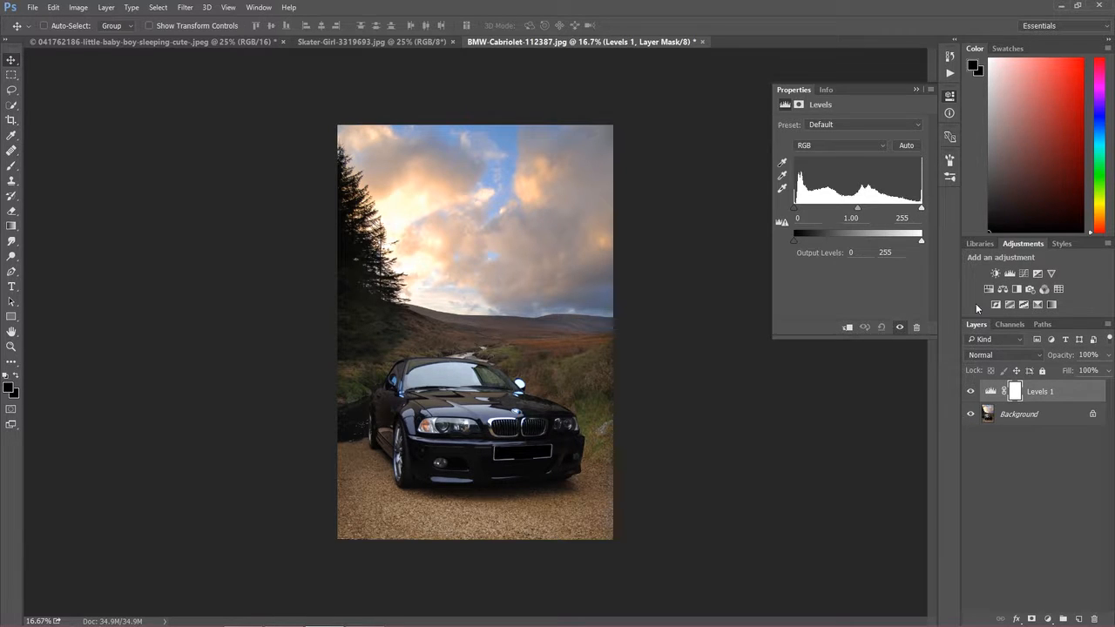
# Step: Set the Levels black input to 46 and compare the photo with the adjustment hidden and shown
pyautogui.moveTo(794, 213); pyautogui.dragTo(816, 213)
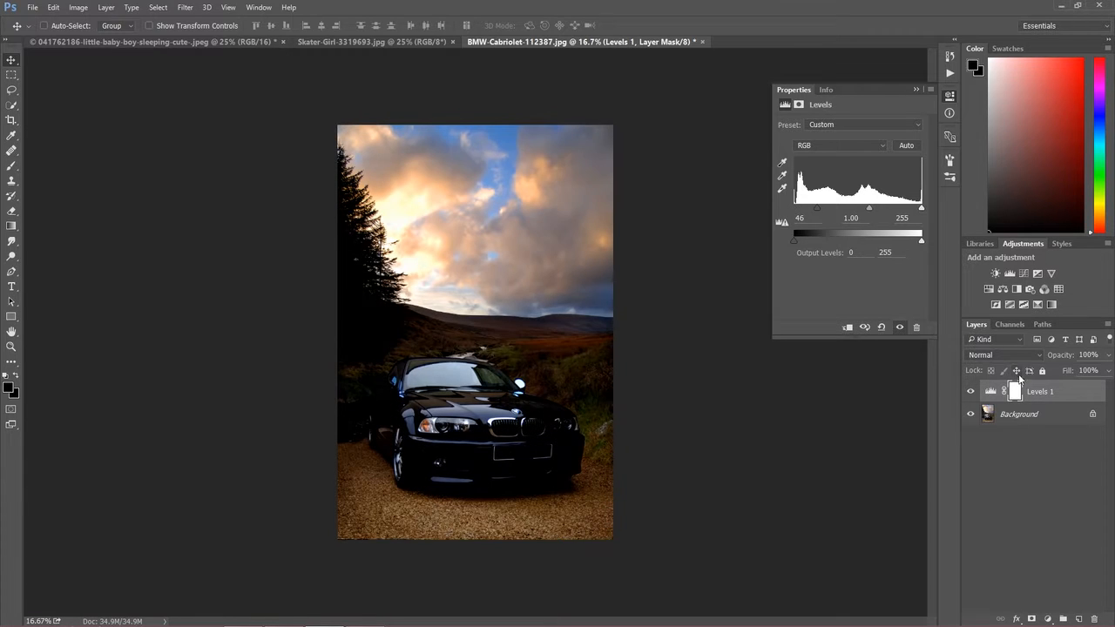
pyautogui.click(970, 391)
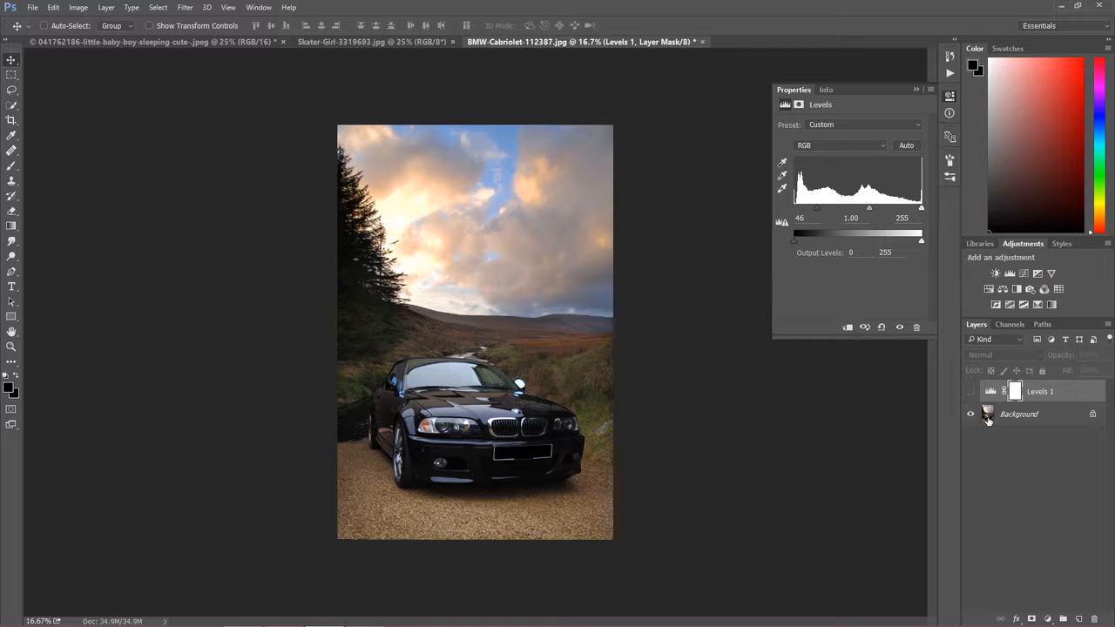
pyautogui.click(970, 392)
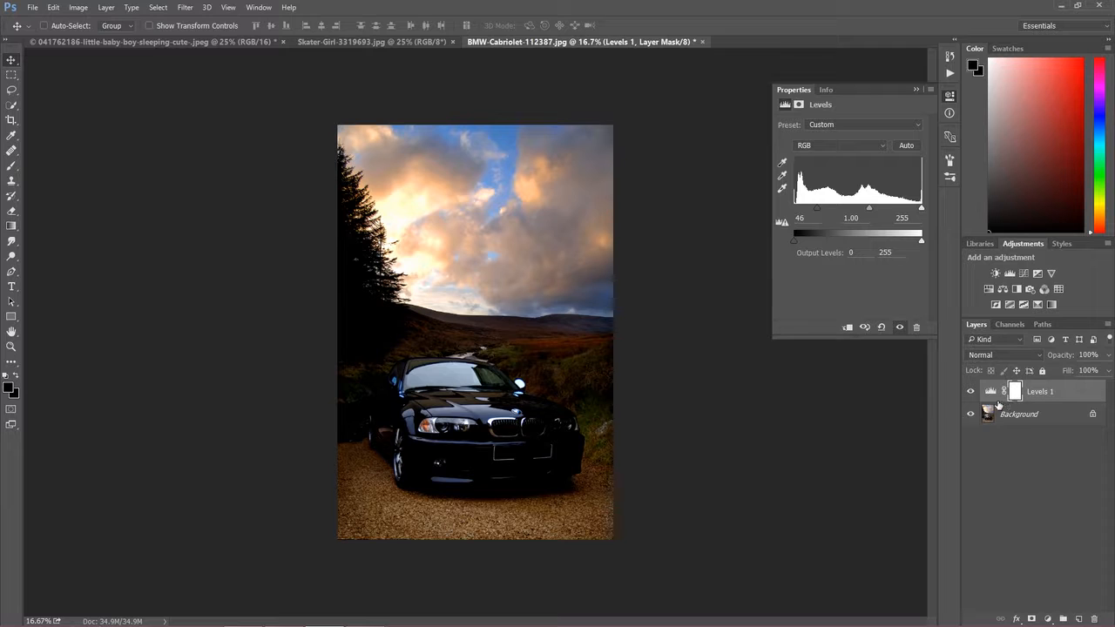
# Step: Try a direct Levels adjustment on the Background with black input 47, keeping the Levels 1 layer hidden
pyautogui.click(971, 392)
pyautogui.click(989, 417)
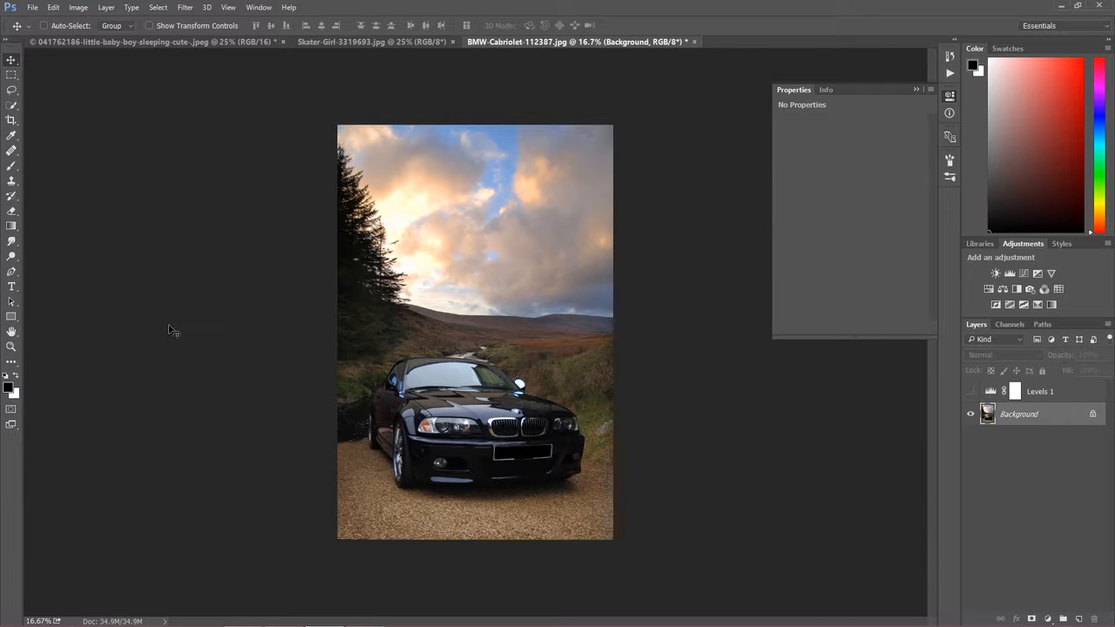
pyautogui.click(76, 8)
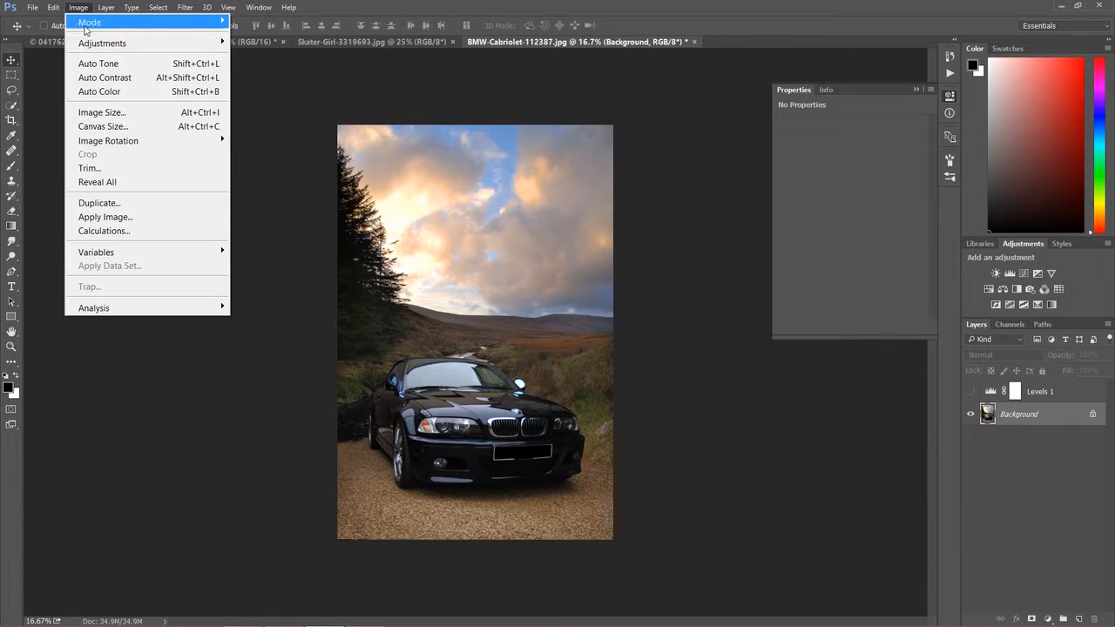
pyautogui.moveTo(105, 43)
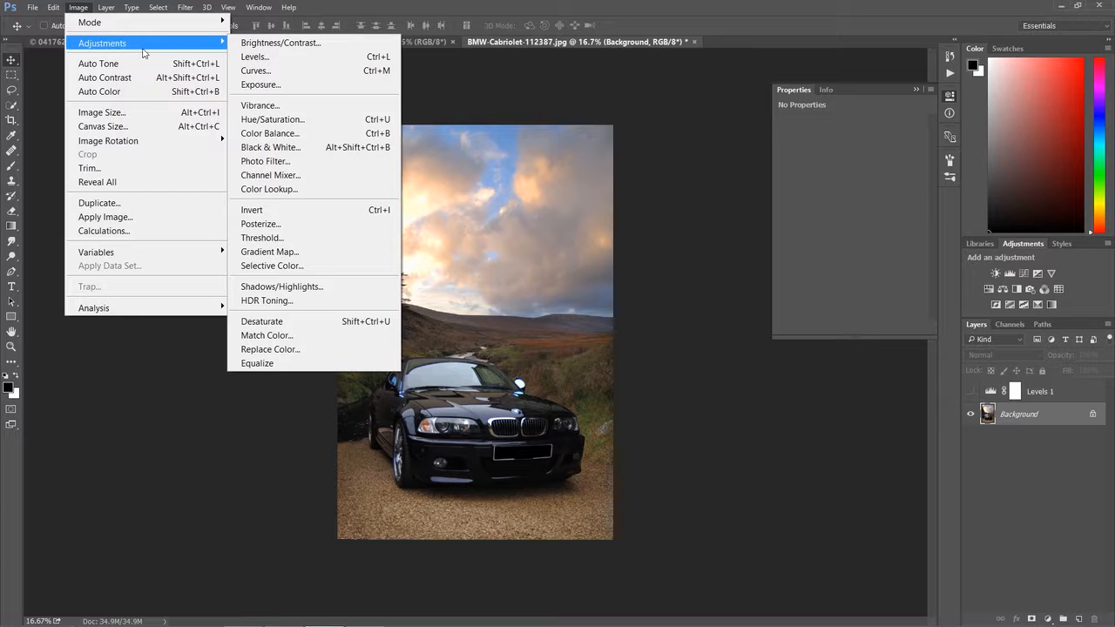
pyautogui.click(249, 59)
pyautogui.moveTo(620, 217); pyautogui.dragTo(646, 218)
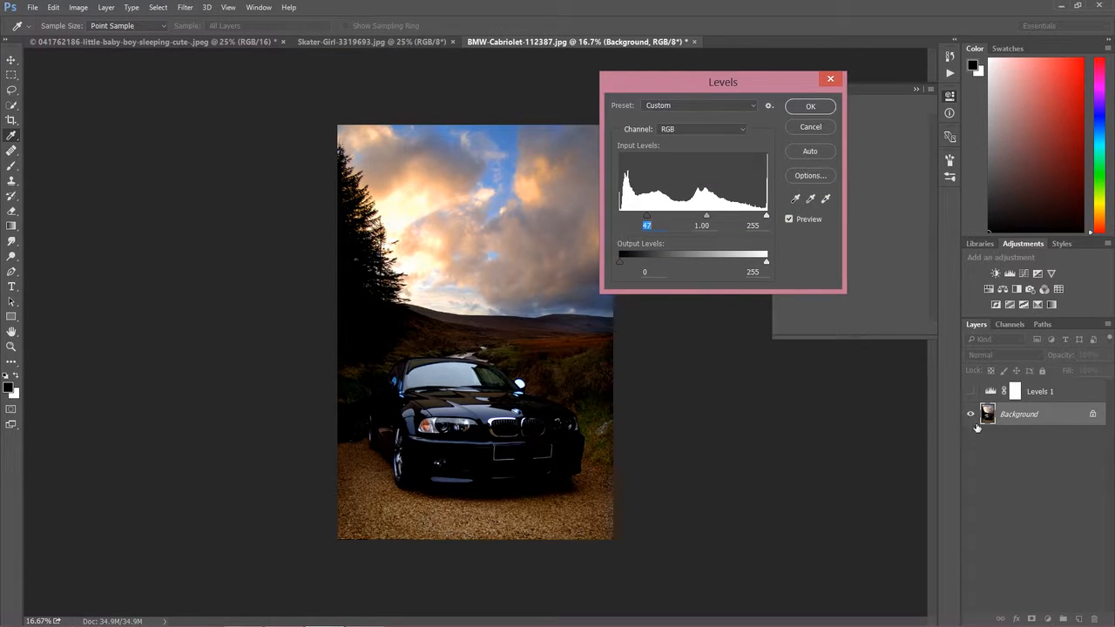
pyautogui.click(810, 127)
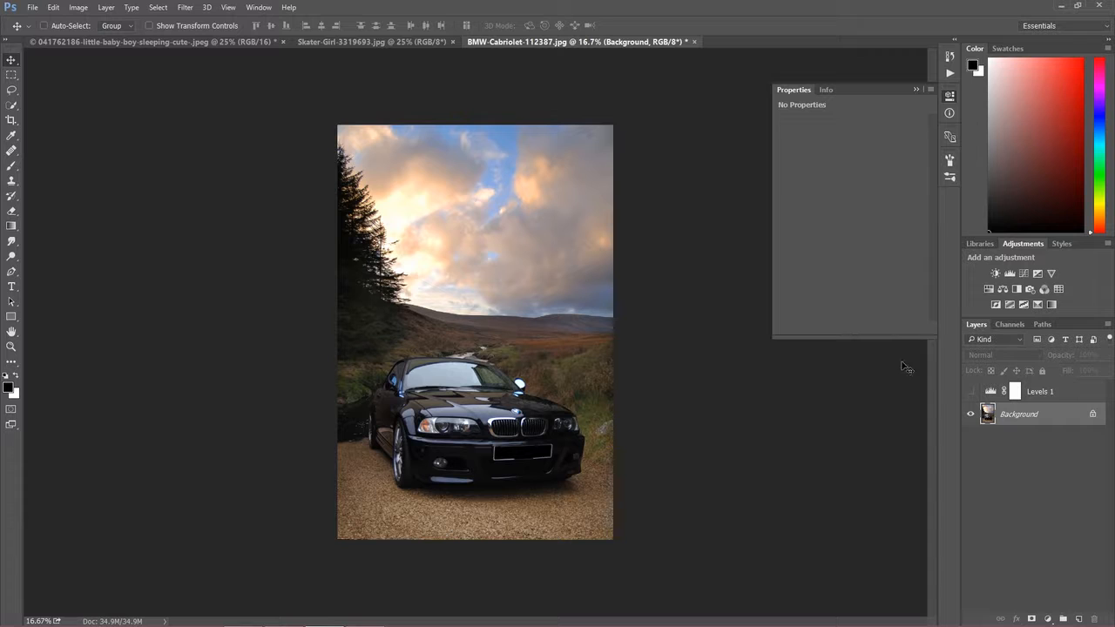
# Step: Show and select the Levels 1 layer and set its black input back to 0
pyautogui.click(970, 391)
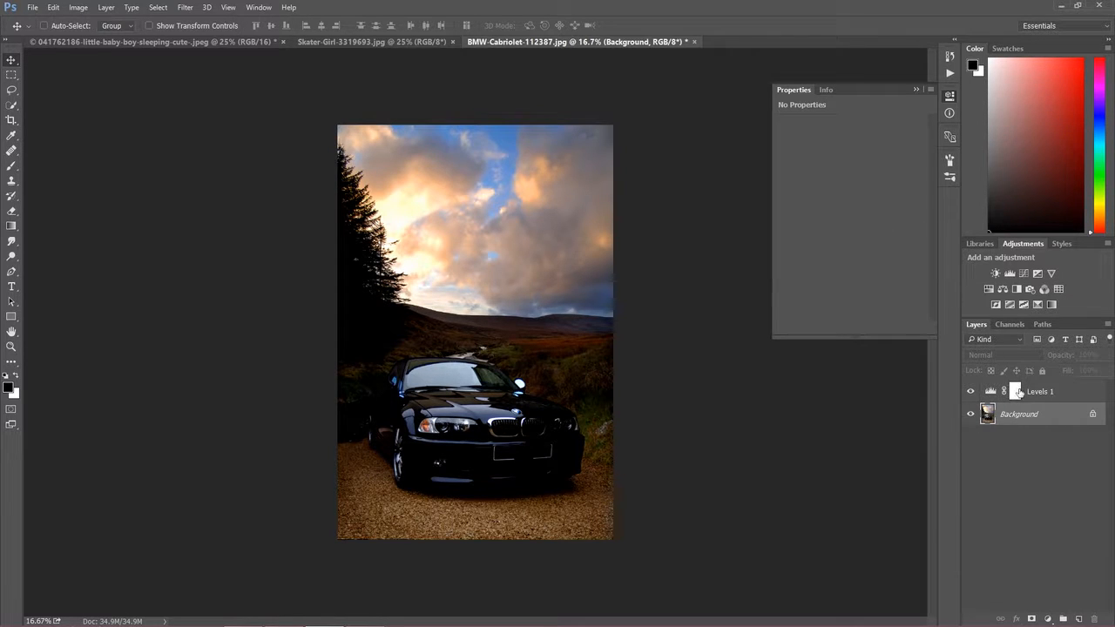
pyautogui.click(1014, 391)
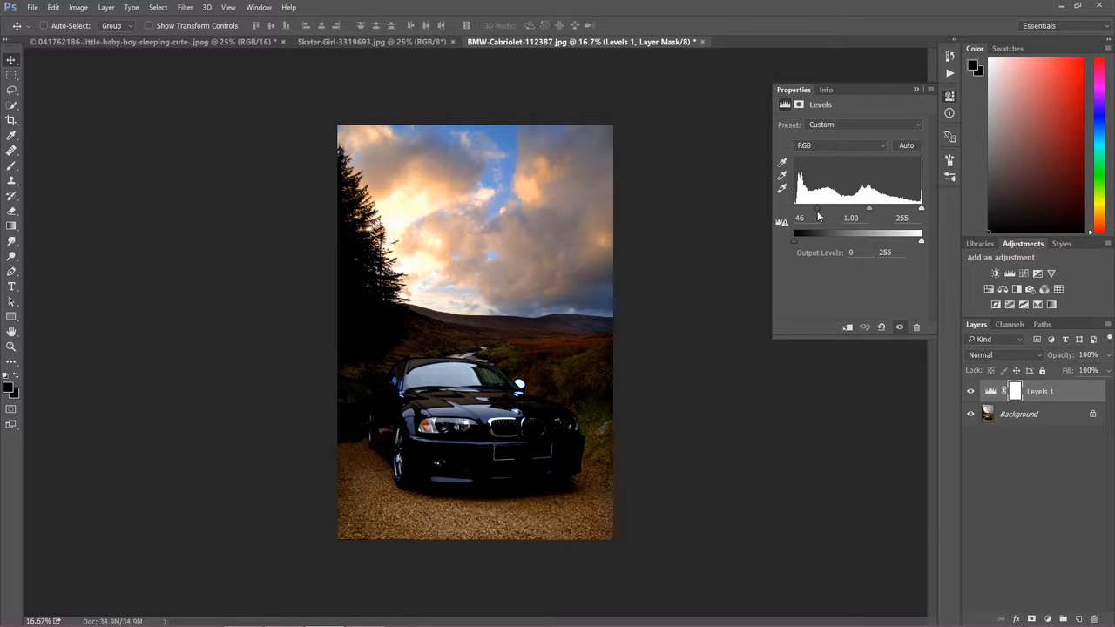
pyautogui.moveTo(817, 210); pyautogui.dragTo(769, 212)
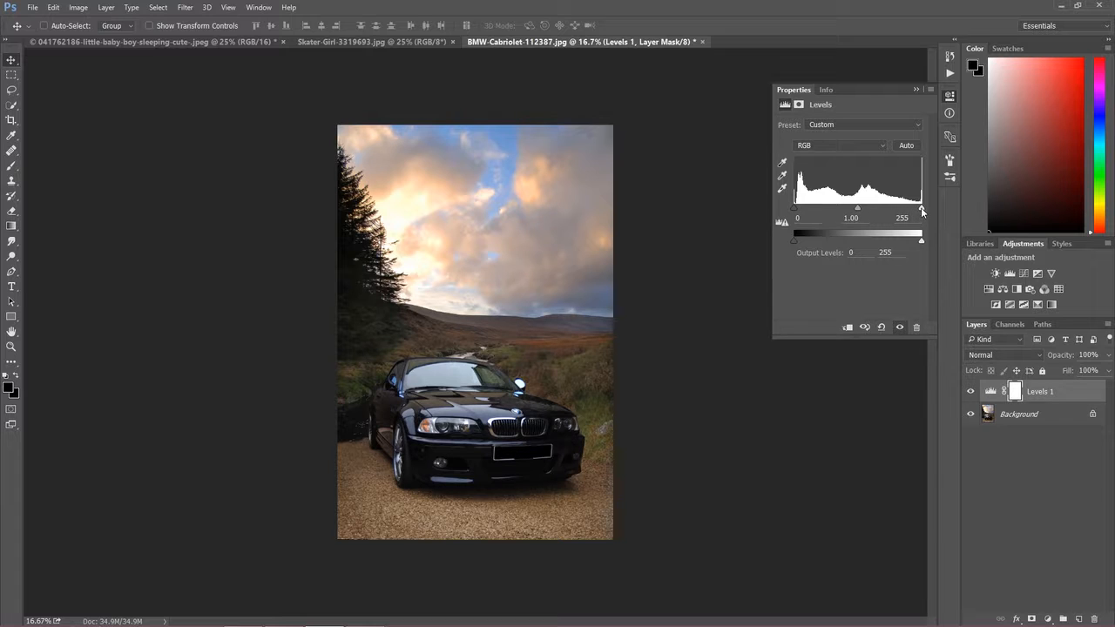
# Step: Try white input levels of 205 and 224 on Levels 1, comparing before and after, and return to 255
pyautogui.moveTo(922, 211); pyautogui.dragTo(896, 213)
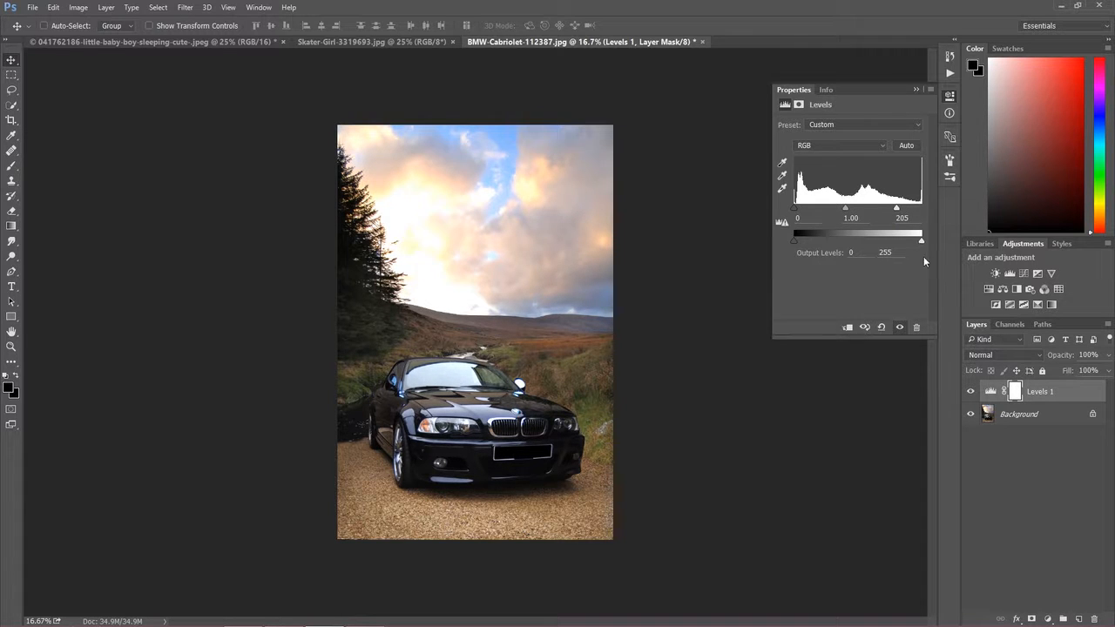
pyautogui.click(970, 392)
pyautogui.click(968, 389)
pyautogui.moveTo(898, 214); pyautogui.dragTo(905, 212)
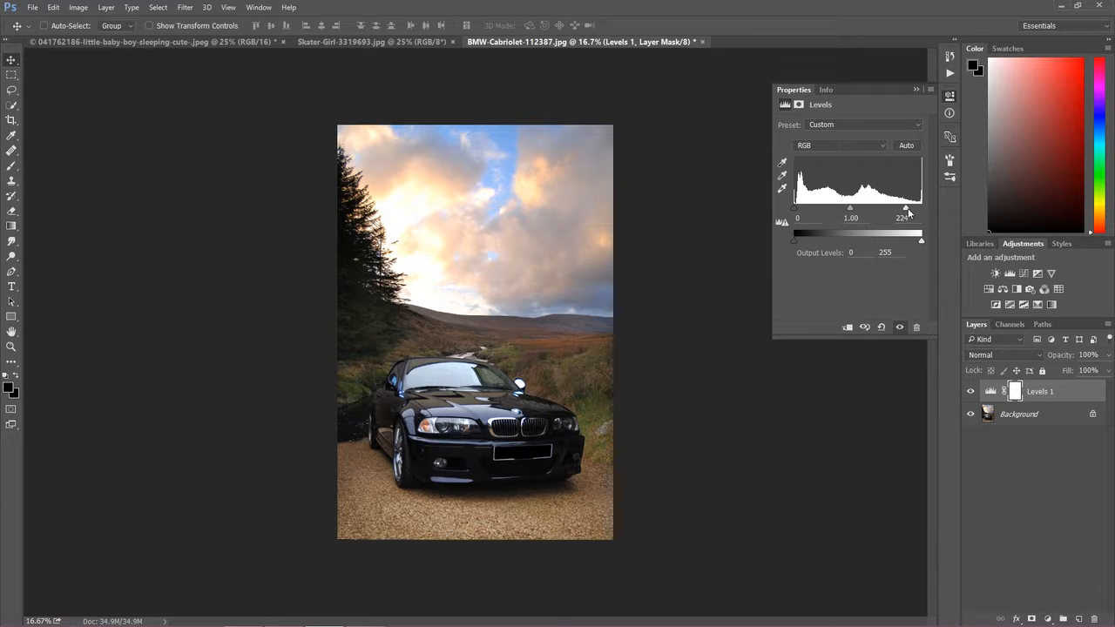
pyautogui.moveTo(908, 213); pyautogui.dragTo(928, 208)
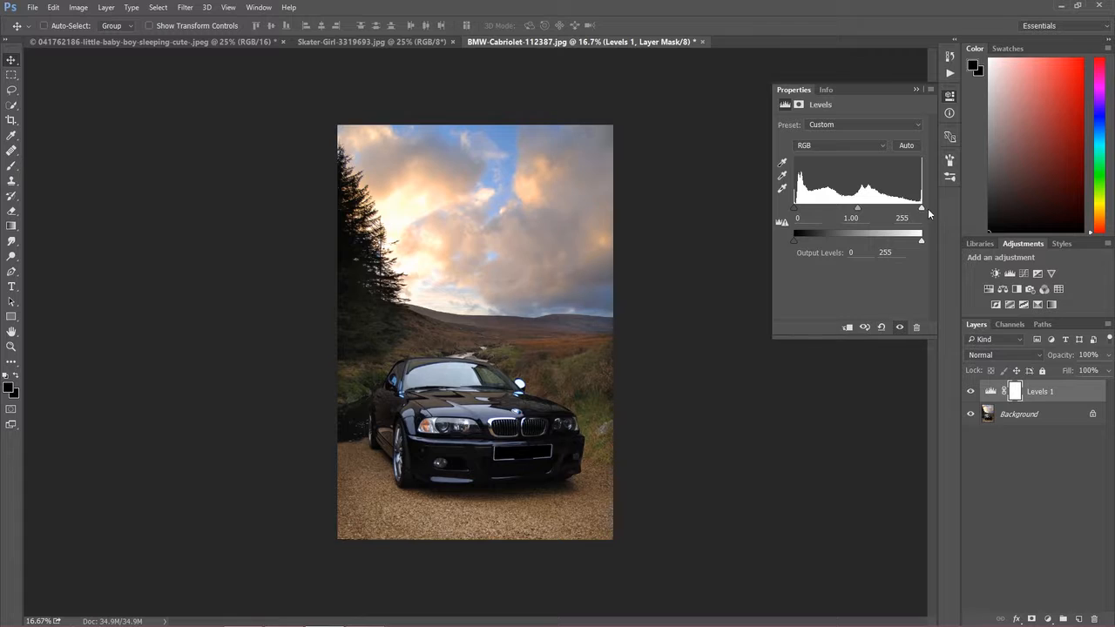
# Step: Try the Levels eyedroppers, sampling the white point in the bright clouds and the black point in the darker upper sky
pyautogui.click(781, 189)
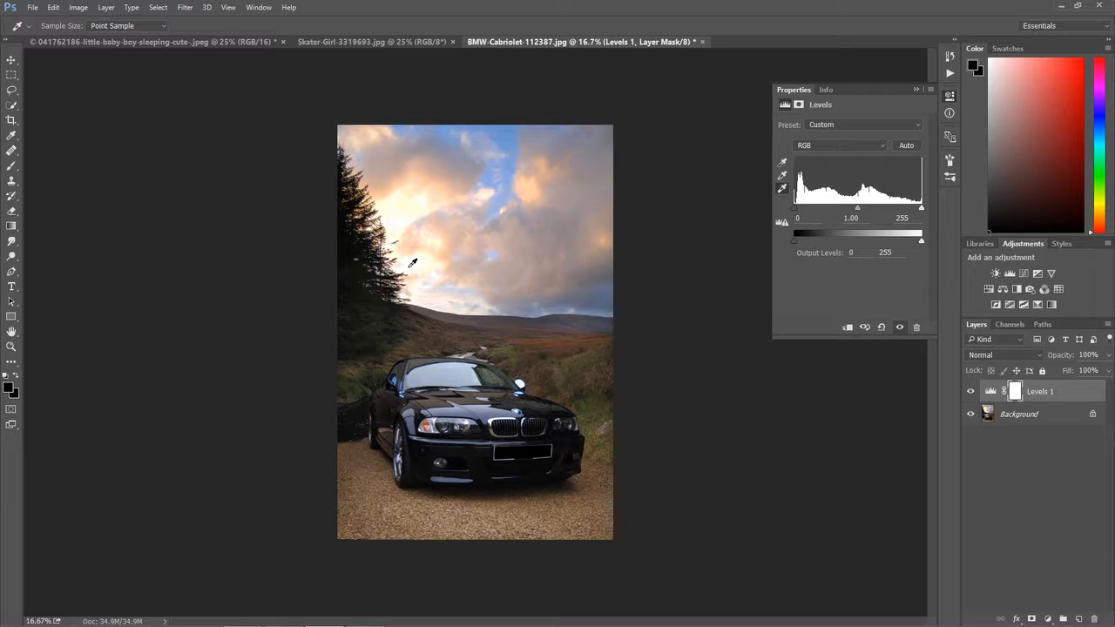
pyautogui.click(968, 391)
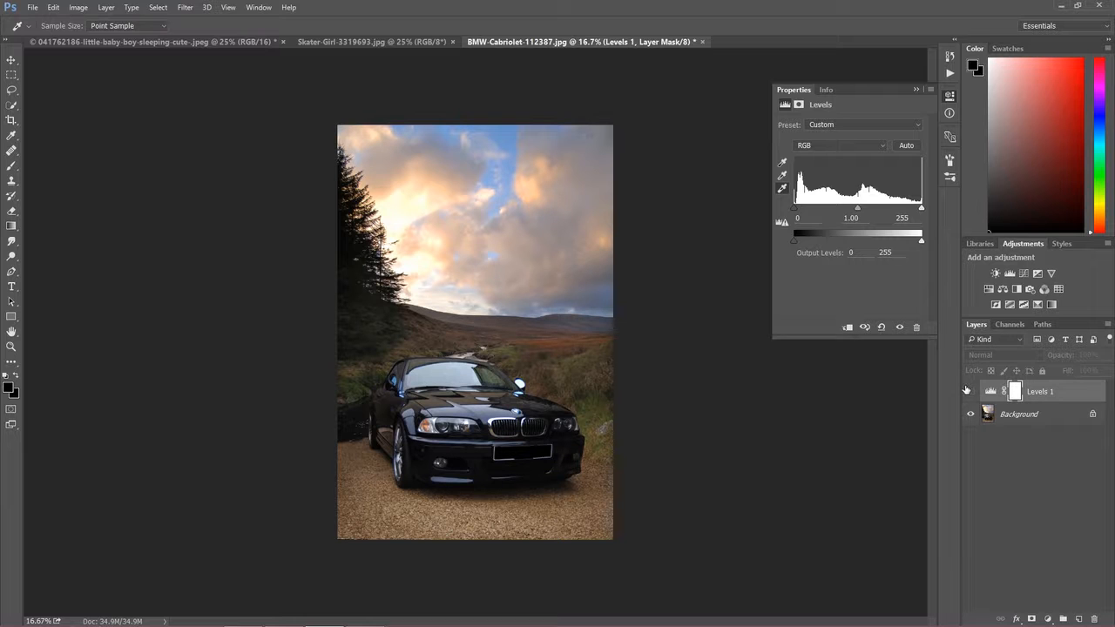
pyautogui.click(969, 390)
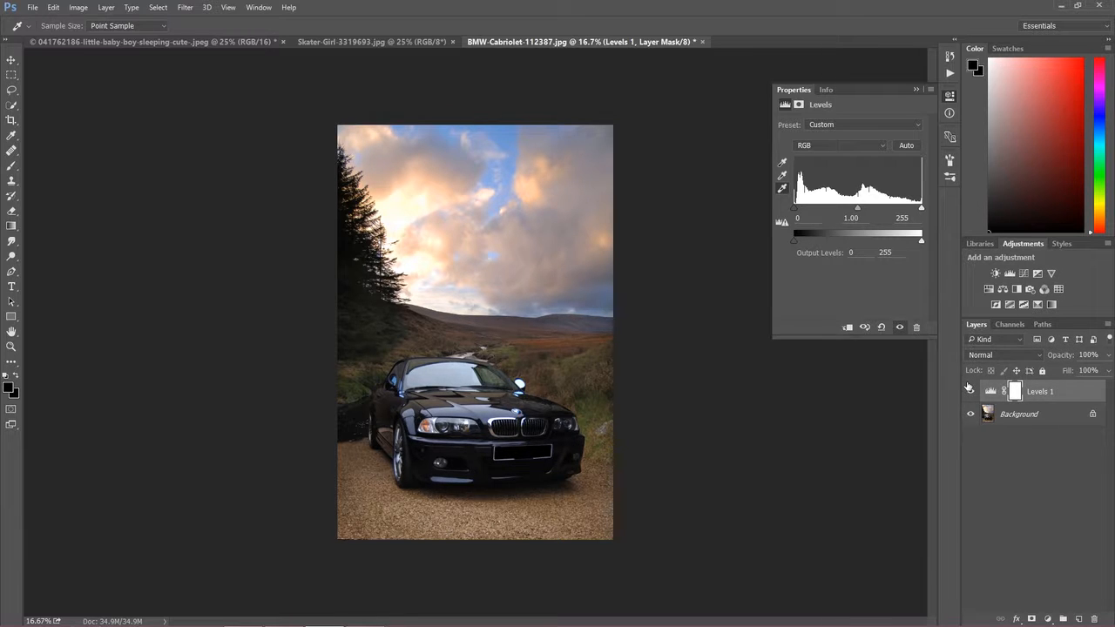
pyautogui.click(968, 390)
pyautogui.click(968, 390)
pyautogui.click(414, 206)
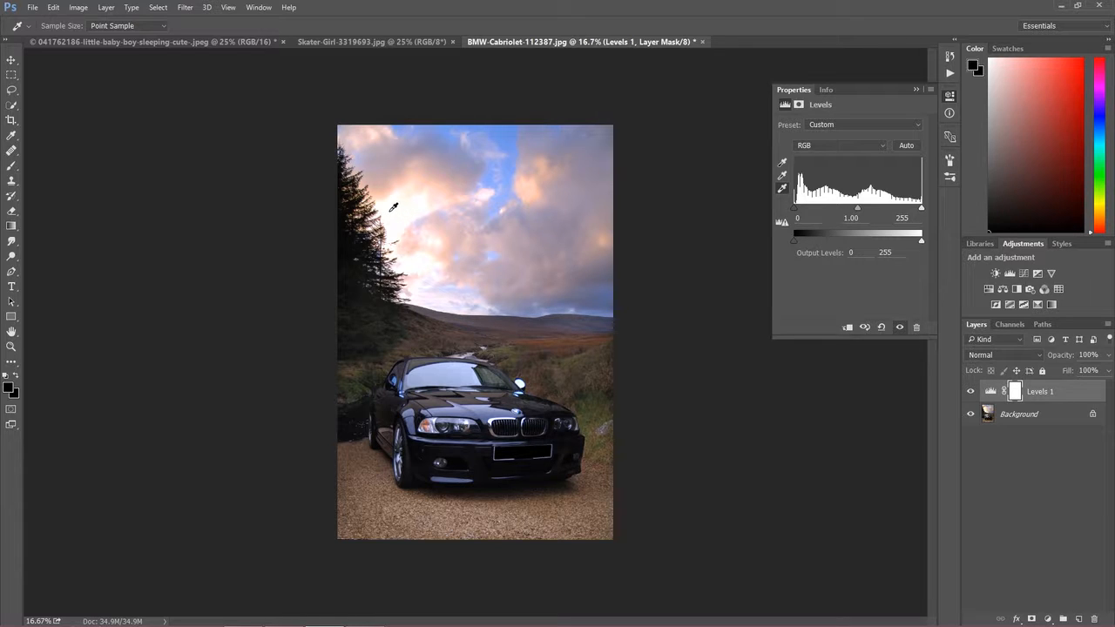
pyautogui.click(781, 164)
pyautogui.click(555, 136)
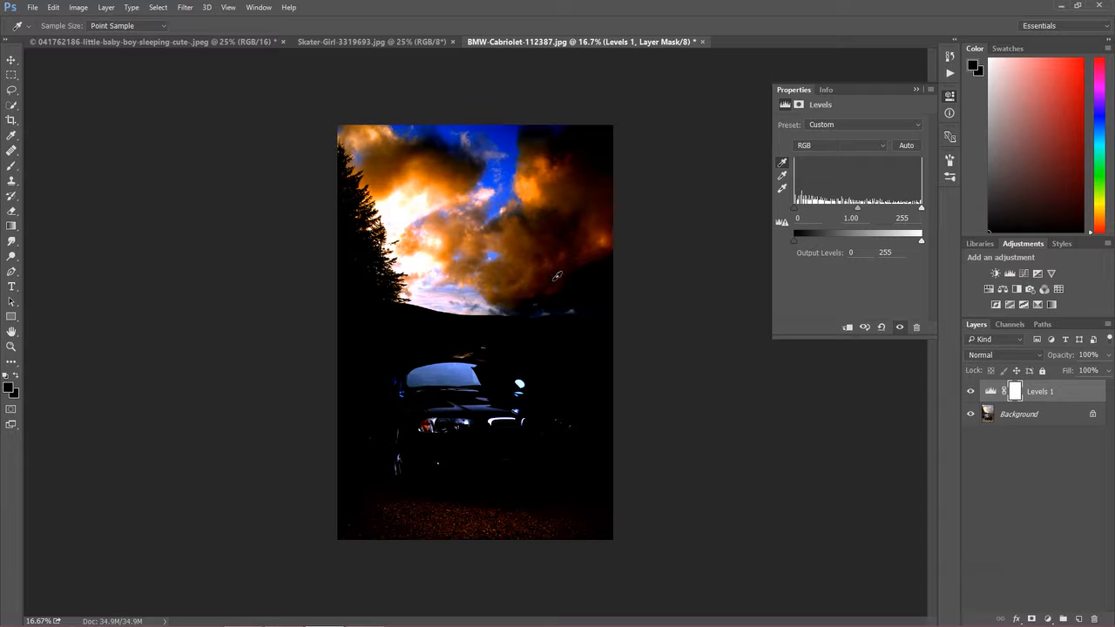
# Step: Undo the black and white point changes step by step until Levels 1 is back at its default settings
pyautogui.click(53, 8)
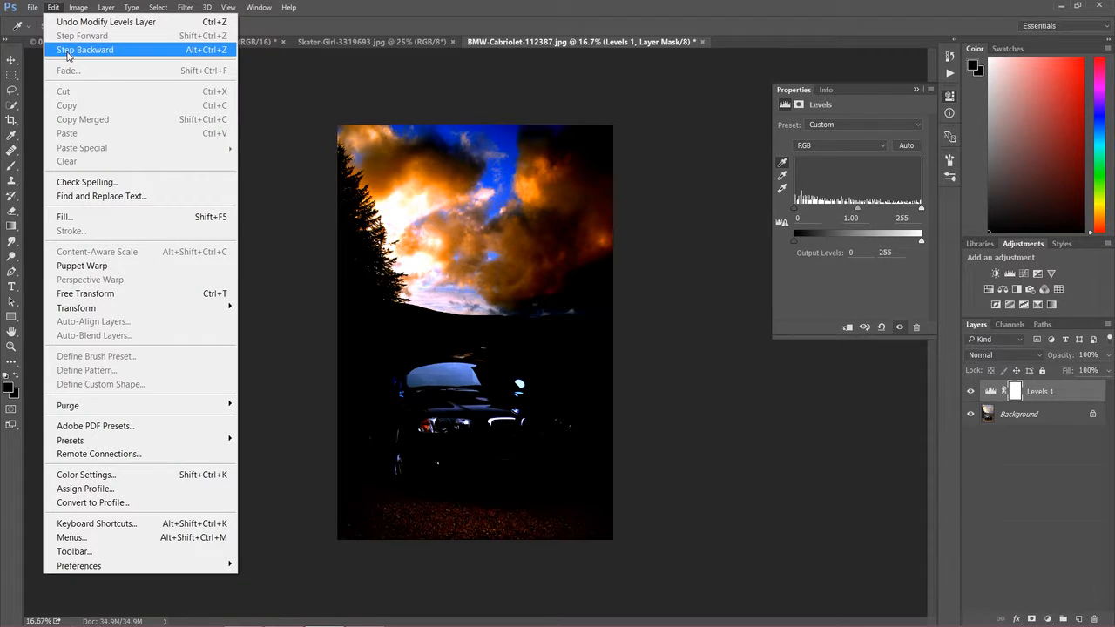
pyautogui.click(365, 14)
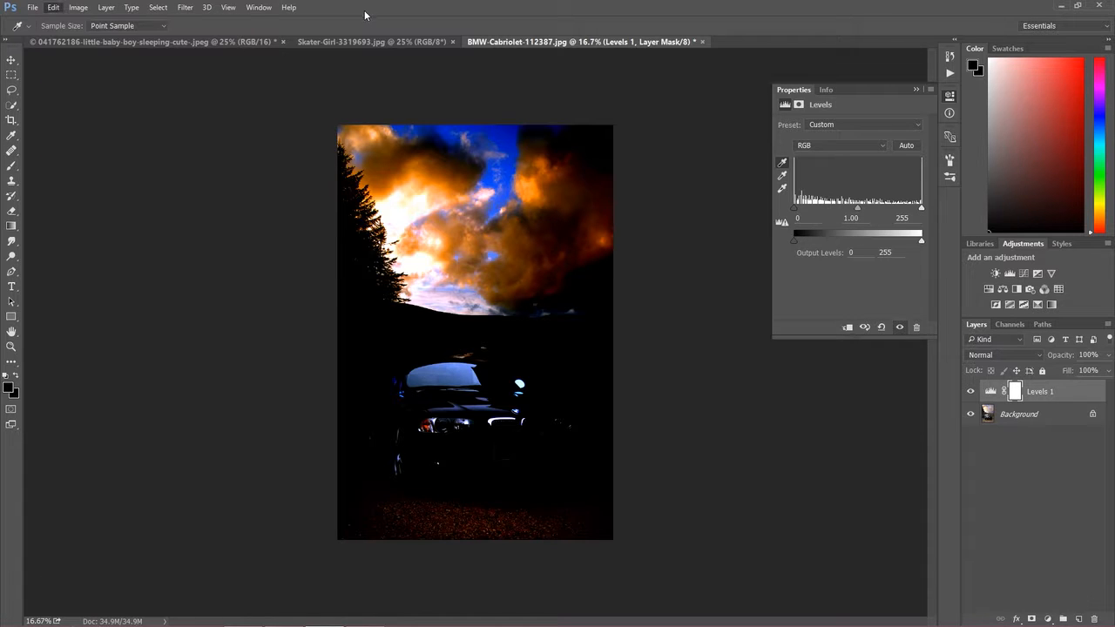
pyautogui.hotkey('ctrl', 'alt', 'z')
pyautogui.hotkey('ctrl', 'alt', 'z')
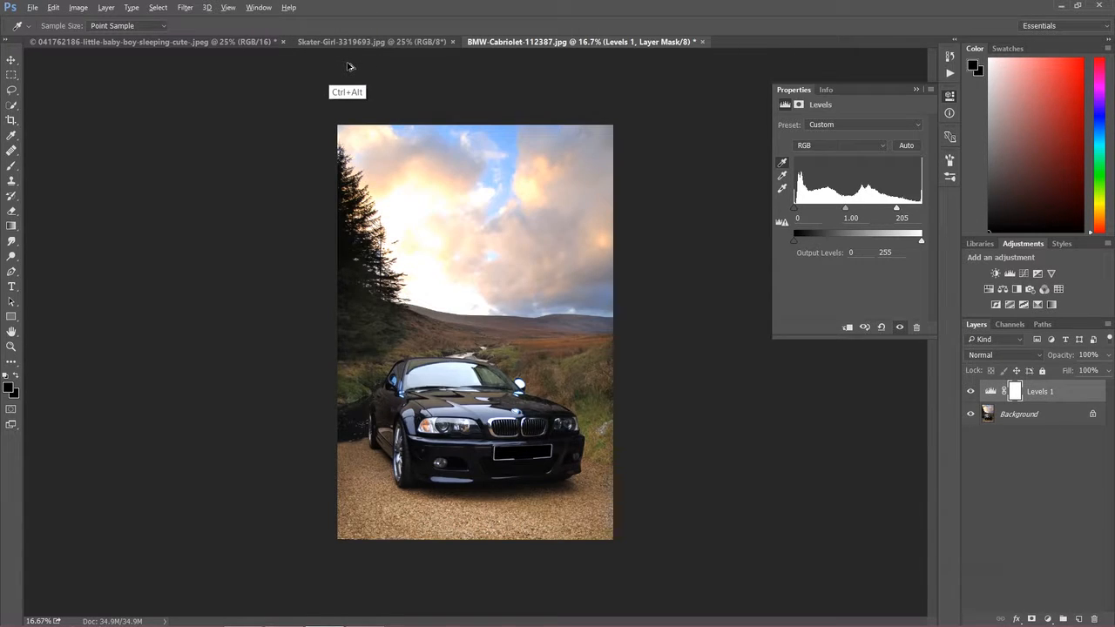
pyautogui.hotkey('ctrl', 'alt', 'z')
pyautogui.hotkey('ctrl', 'alt', 'z')
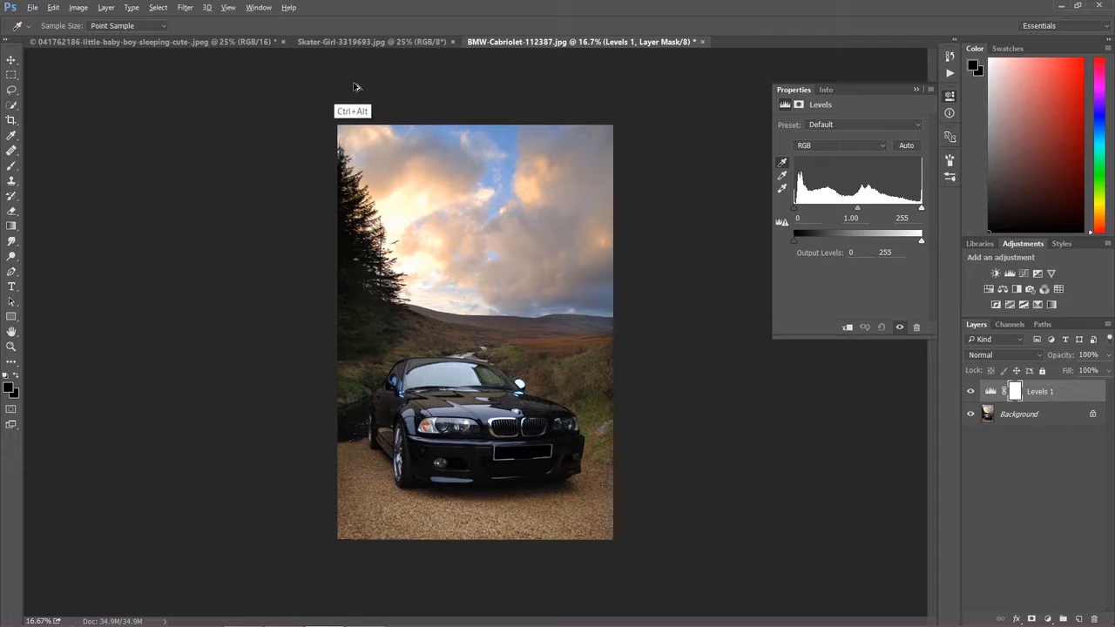
# Step: Set the Levels 1 black input to 20 and the white input to 239
pyautogui.click(971, 392)
pyautogui.click(969, 394)
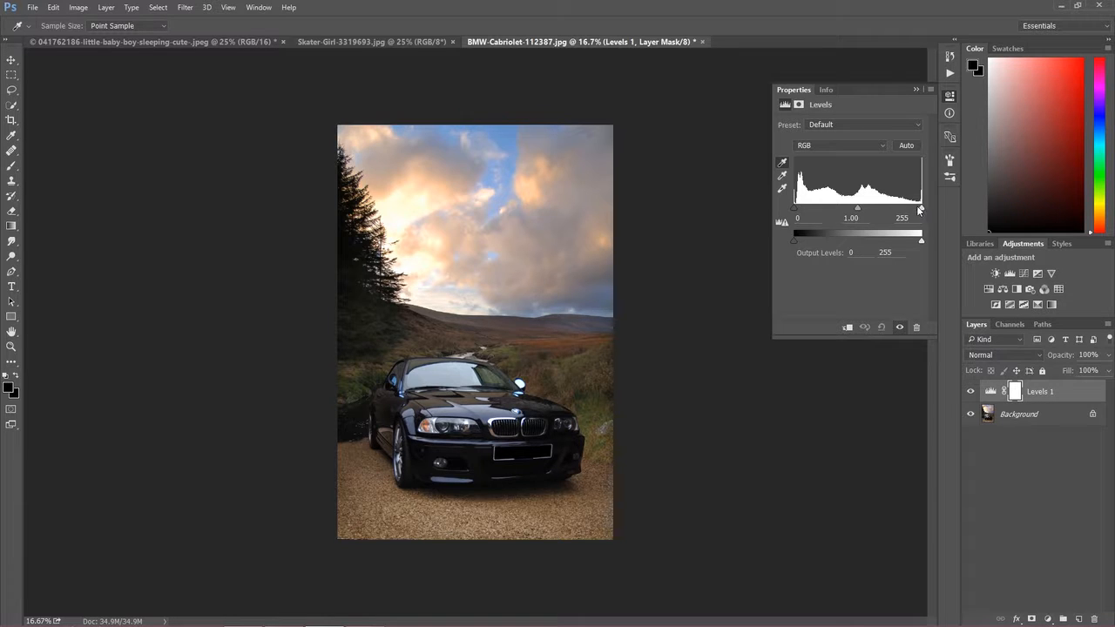
pyautogui.moveTo(919, 209)
pyautogui.mouseDown()
pyautogui.moveTo(904, 211)
pyautogui.moveTo(930, 211)
pyautogui.mouseUp()
pyautogui.moveTo(800, 212)
pyautogui.mouseDown()
pyautogui.moveTo(812, 210)
pyautogui.moveTo(781, 216)
pyautogui.moveTo(802, 212)
pyautogui.mouseUp()
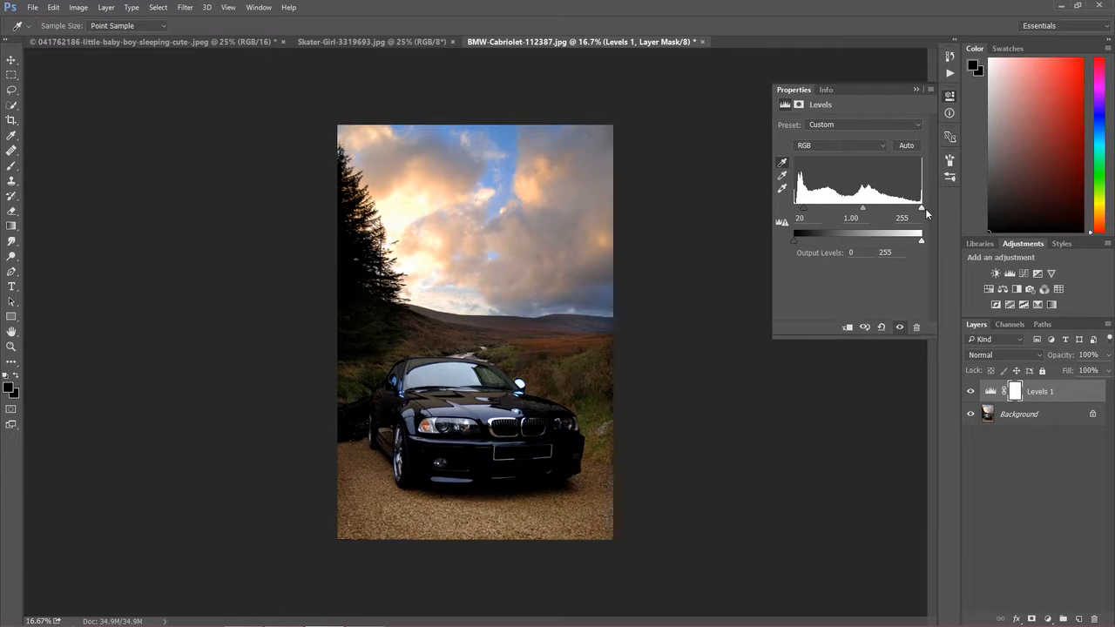
pyautogui.moveTo(917, 212); pyautogui.dragTo(899, 218)
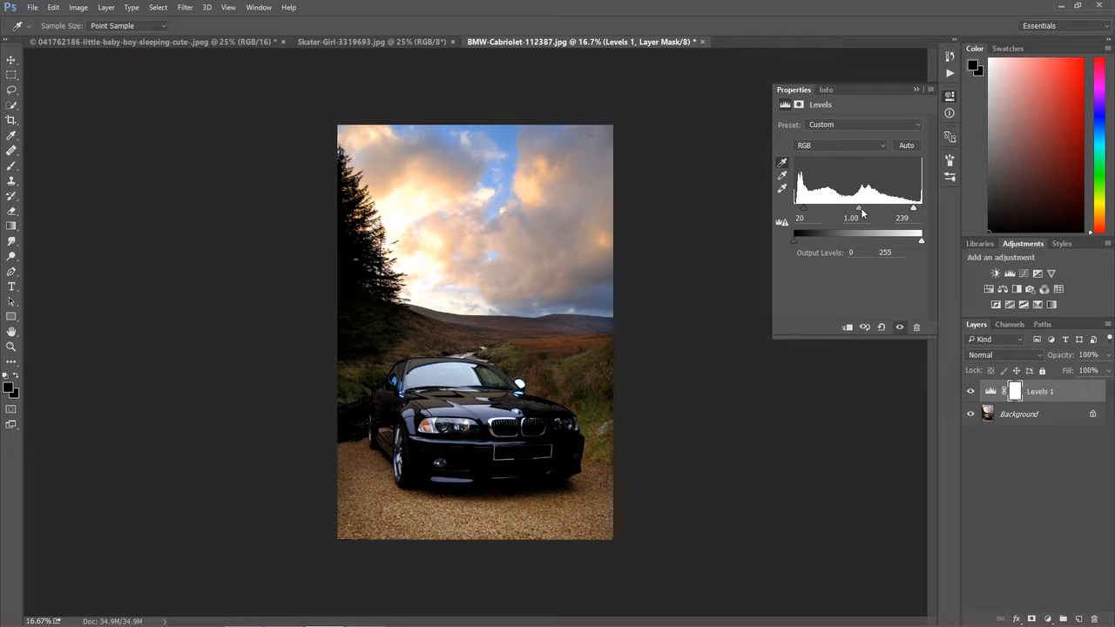
# Step: Set the Levels 1 inputs to 22, 1.48 and 255, and compare the photo with and without the adjustment
pyautogui.moveTo(915, 212); pyautogui.dragTo(931, 212)
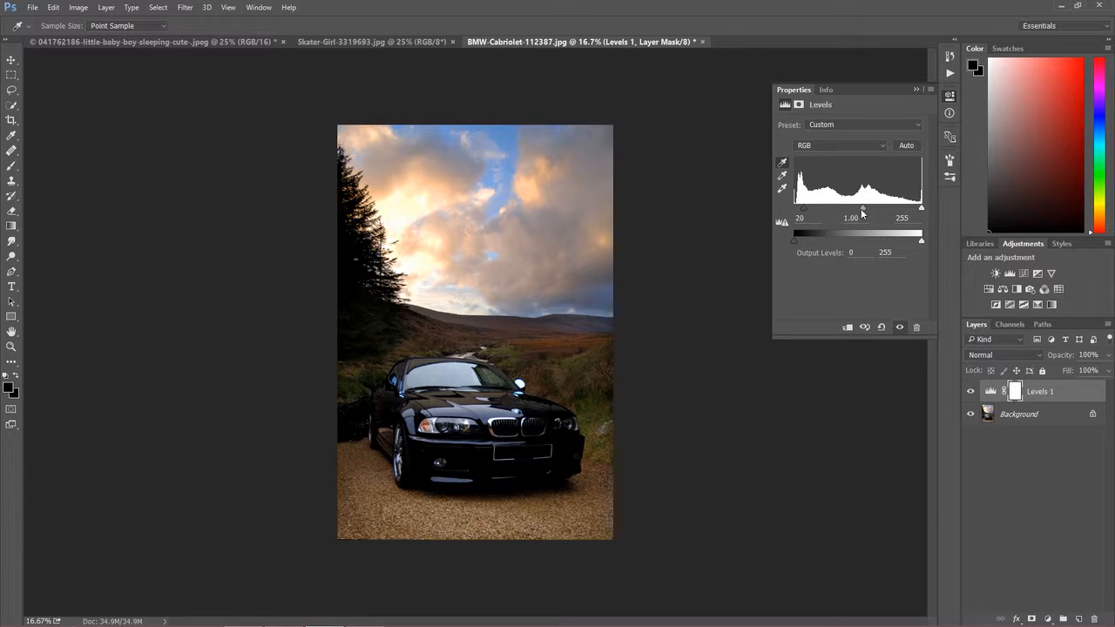
pyautogui.moveTo(862, 212); pyautogui.dragTo(809, 212)
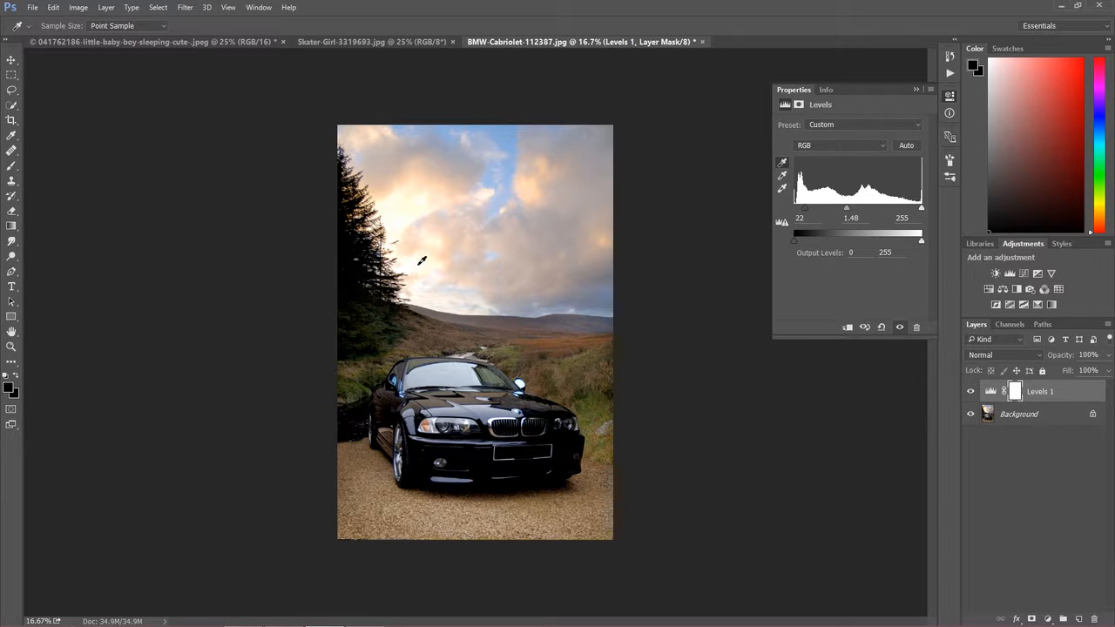
pyautogui.click(969, 392)
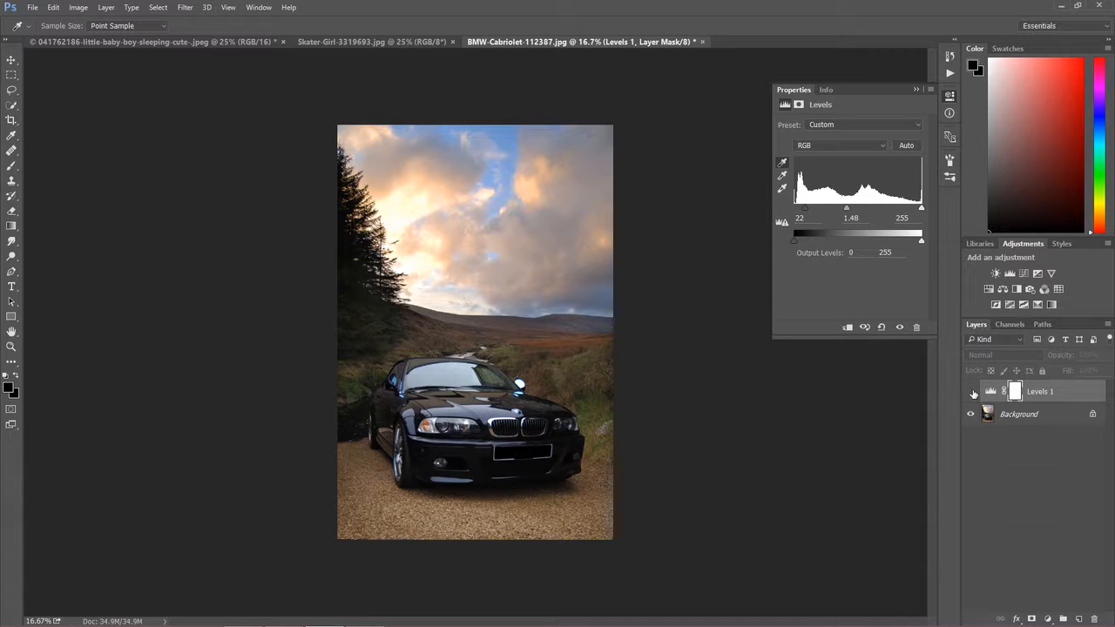
pyautogui.click(970, 392)
pyautogui.click(971, 392)
pyautogui.click(971, 391)
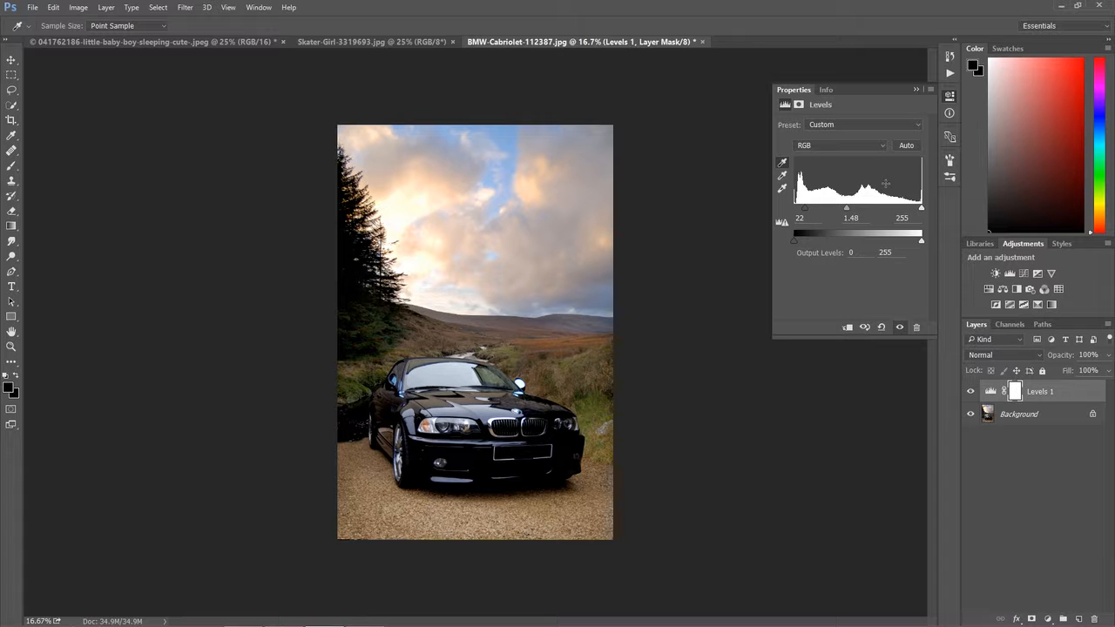
# Step: Set the Levels 1 black and white inputs to 38 and 232, and fade the contrast with output levels of 41 and 212
pyautogui.moveTo(919, 209); pyautogui.dragTo(911, 209)
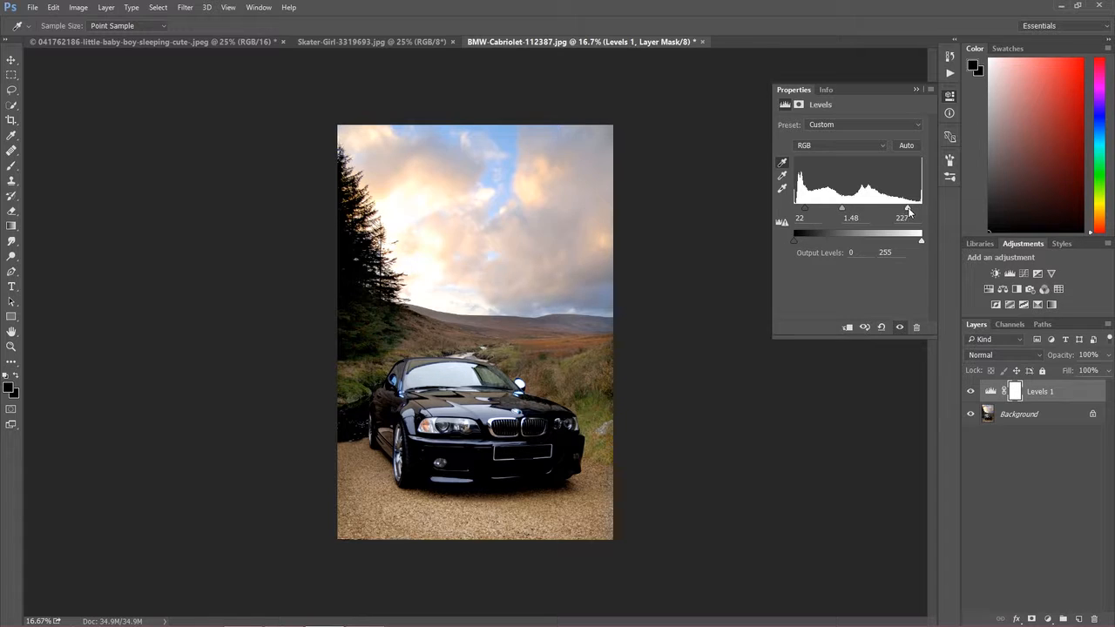
pyautogui.moveTo(803, 215)
pyautogui.mouseDown()
pyautogui.moveTo(821, 214)
pyautogui.moveTo(810, 214)
pyautogui.mouseUp()
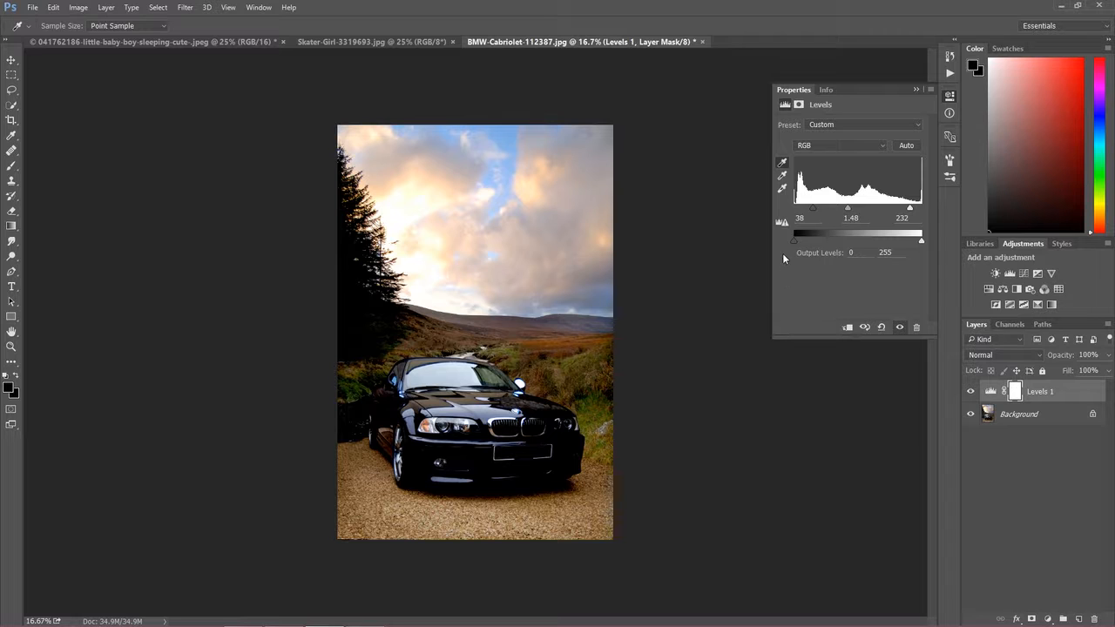
pyautogui.moveTo(794, 240); pyautogui.dragTo(808, 240)
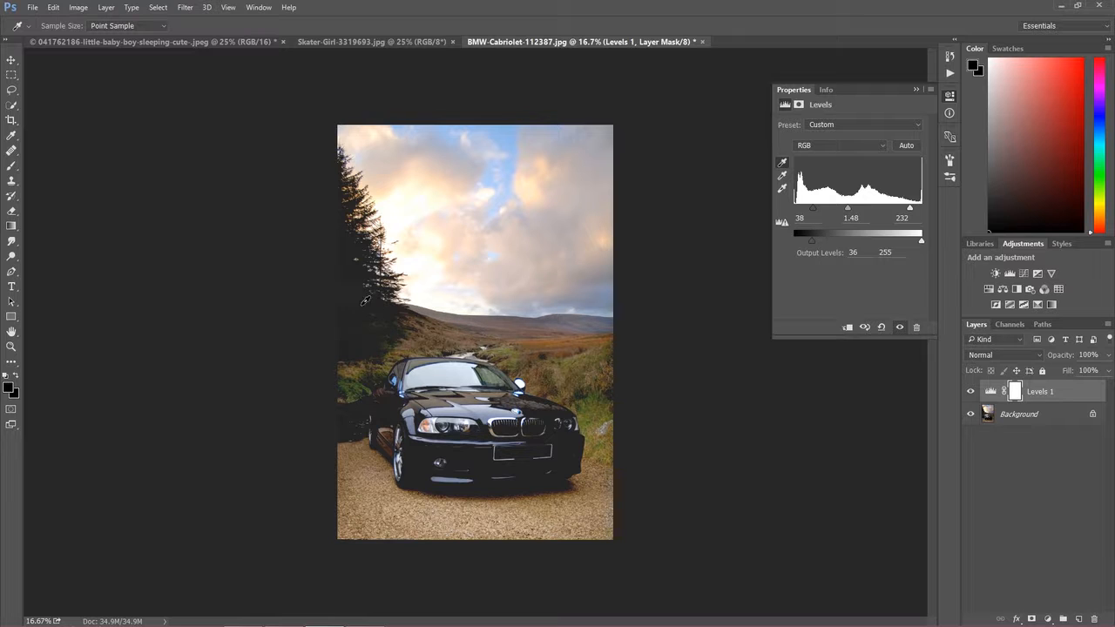
pyautogui.moveTo(811, 240); pyautogui.dragTo(793, 241)
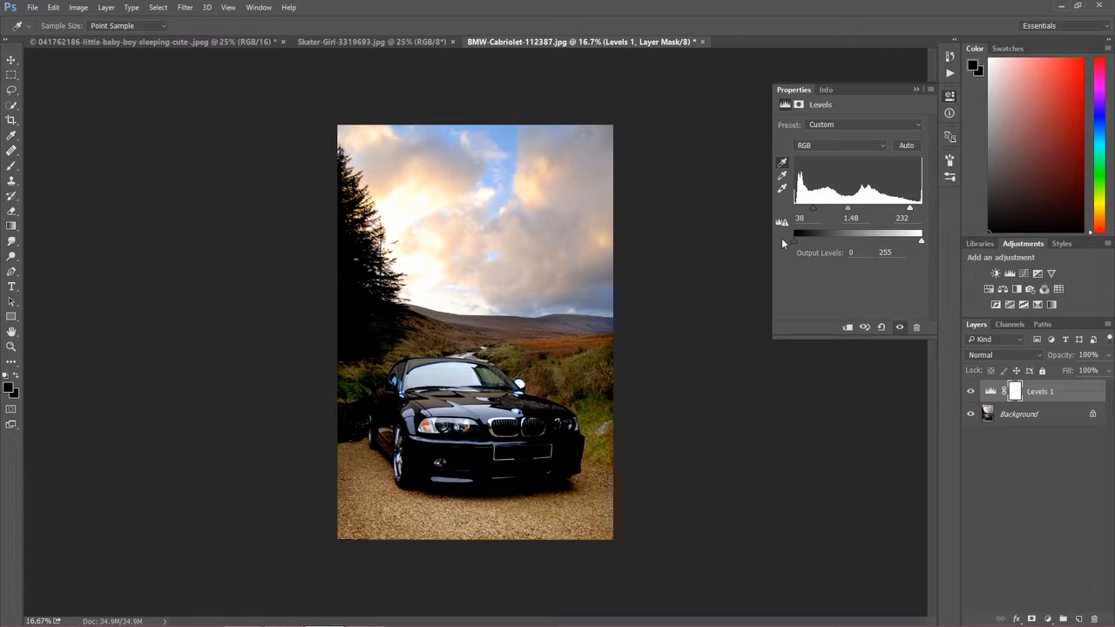
pyautogui.moveTo(793, 240); pyautogui.dragTo(826, 240)
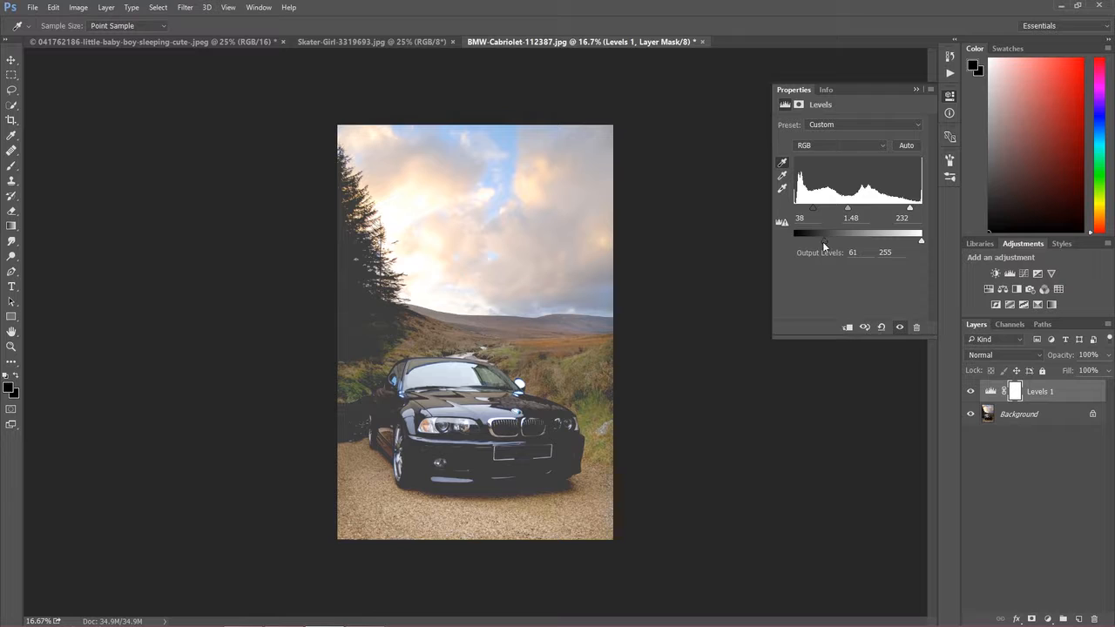
pyautogui.moveTo(825, 243); pyautogui.dragTo(815, 246)
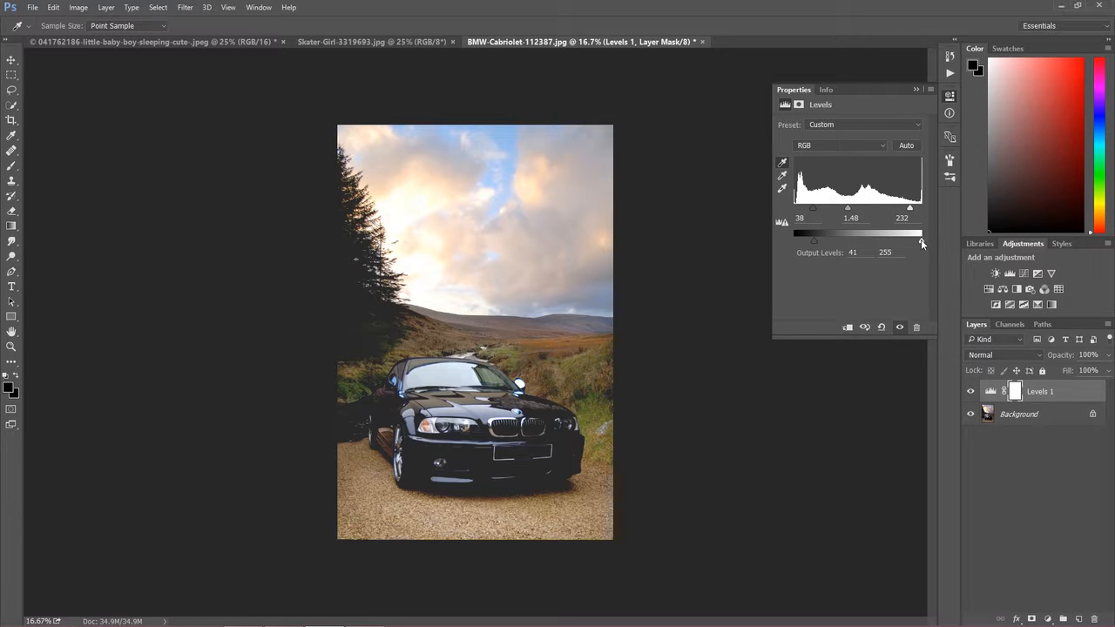
pyautogui.moveTo(921, 243); pyautogui.dragTo(901, 244)
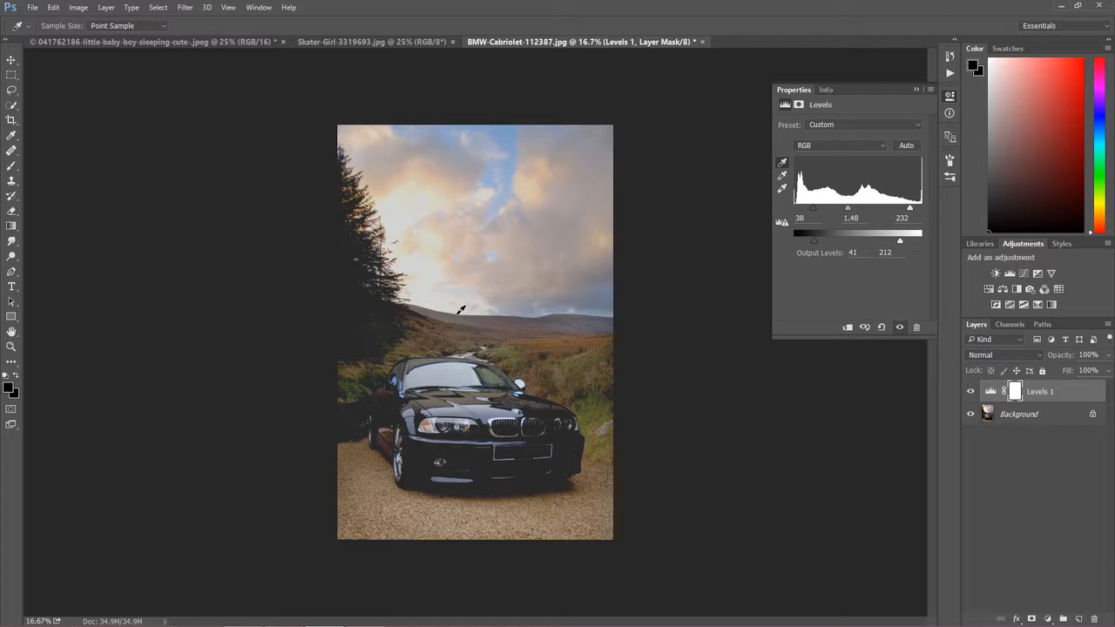
# Step: Delete the Levels 1 layer and run the Haze action from the Basic Workflow group on the photo
pyautogui.click(257, 7)
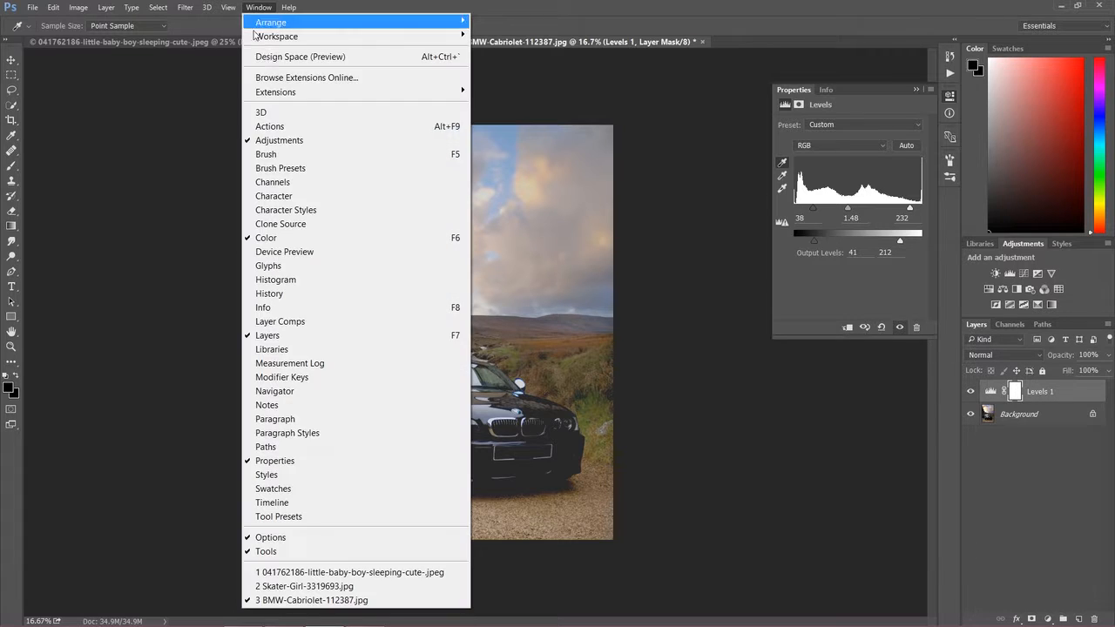
pyautogui.click(287, 122)
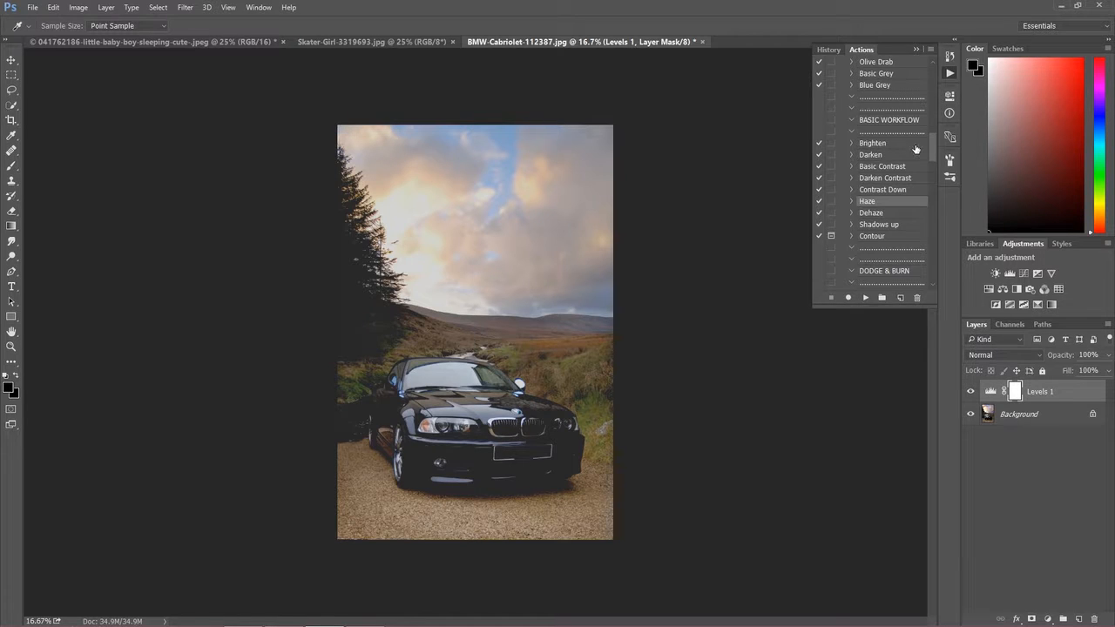
pyautogui.moveTo(932, 147)
pyautogui.mouseDown()
pyautogui.moveTo(930, 189)
pyautogui.moveTo(932, 150)
pyautogui.mouseUp()
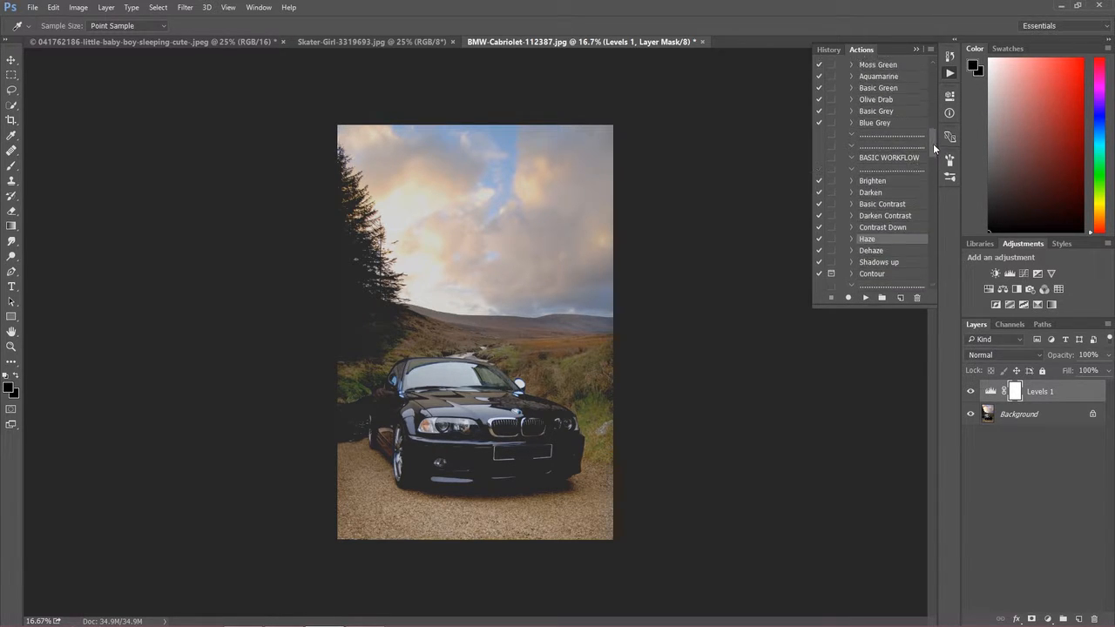
pyautogui.press('Delete')
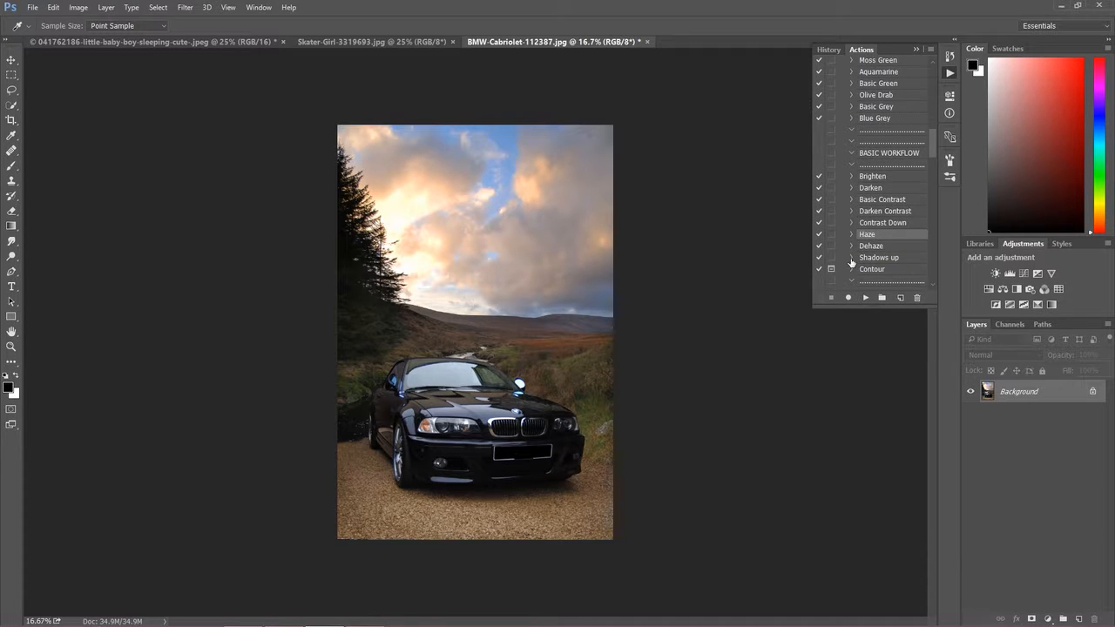
pyautogui.click(865, 297)
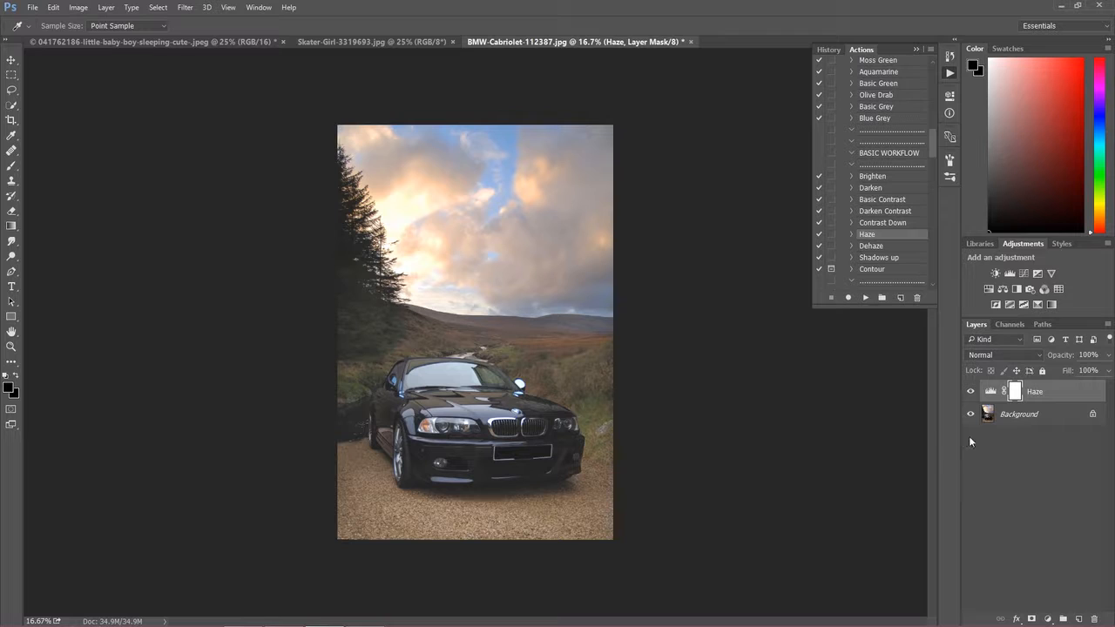
# Step: Examine the Levels settings of the Haze layer and remove that layer
pyautogui.doubleClick(1014, 393)
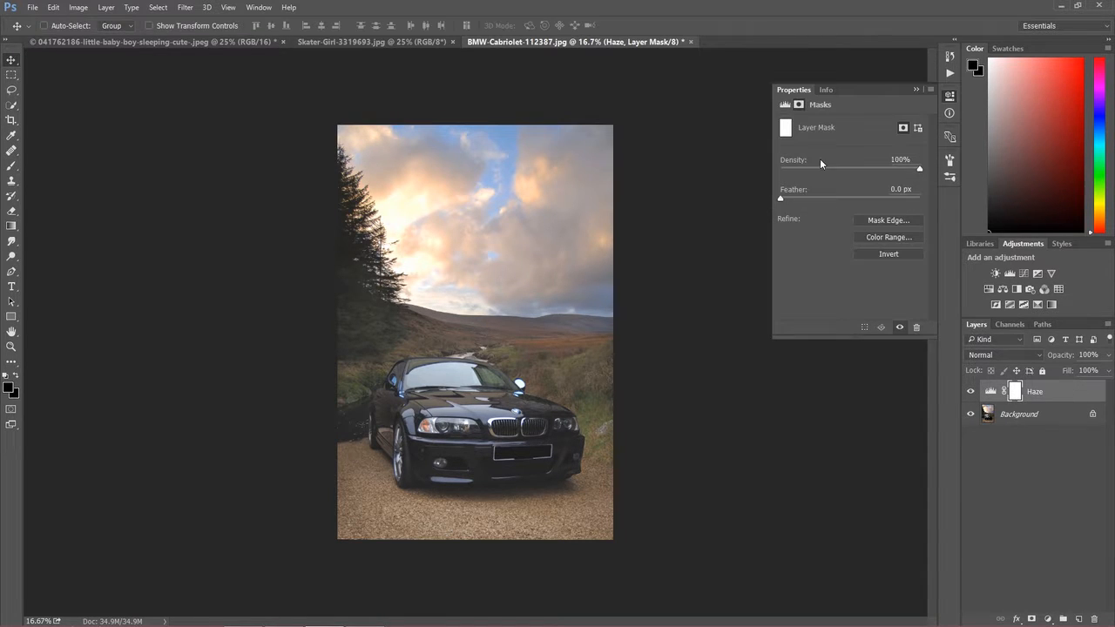
pyautogui.click(784, 105)
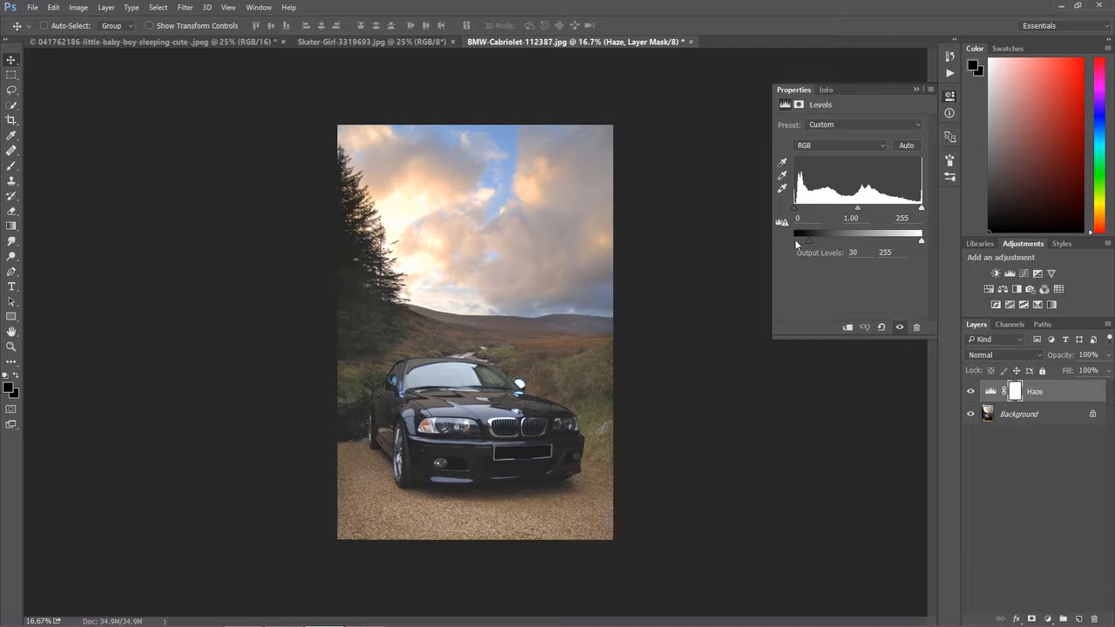
pyautogui.moveTo(809, 240)
pyautogui.mouseDown()
pyautogui.moveTo(784, 236)
pyautogui.moveTo(809, 230)
pyautogui.mouseUp()
pyautogui.hotkey('ctrl', 'e')
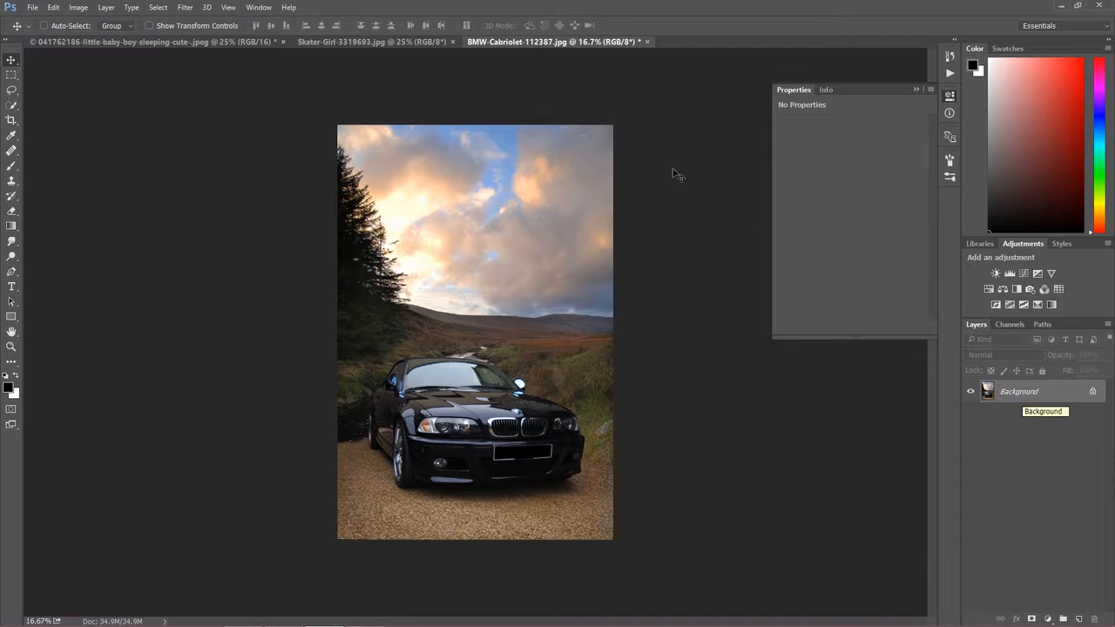
# Step: Add a new Levels adjustment layer with midtones at 1.10 and output levels of 32 and 228
pyautogui.click(1010, 273)
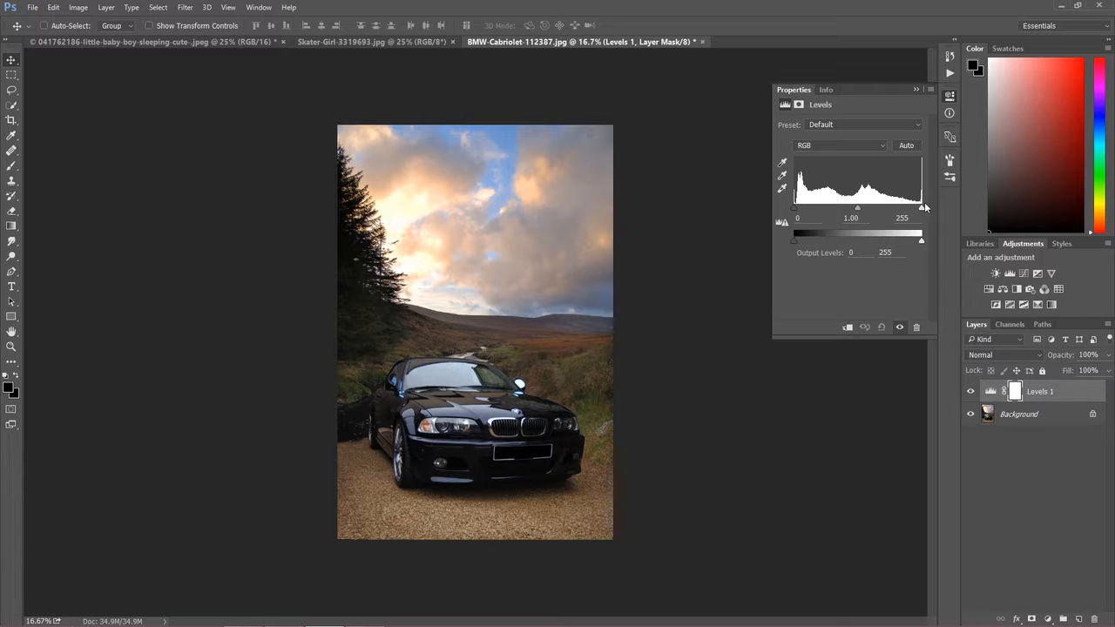
pyautogui.moveTo(921, 209)
pyautogui.mouseDown()
pyautogui.moveTo(905, 209)
pyautogui.moveTo(921, 209)
pyautogui.mouseUp()
pyautogui.moveTo(796, 209); pyautogui.dragTo(853, 211)
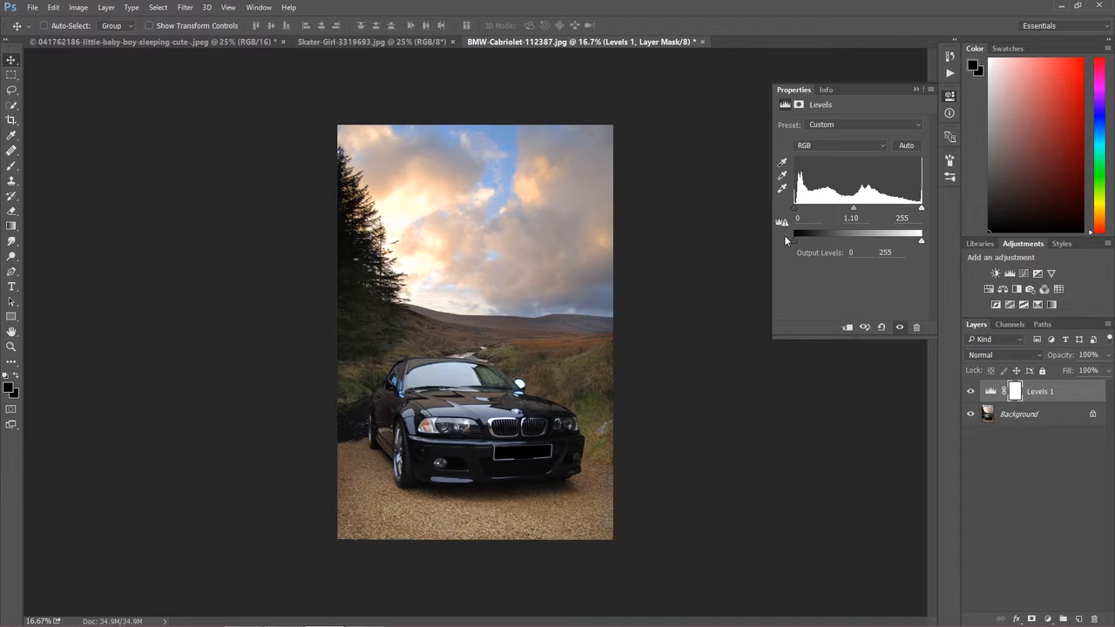
pyautogui.moveTo(795, 243); pyautogui.dragTo(810, 244)
pyautogui.moveTo(920, 235); pyautogui.dragTo(911, 237)
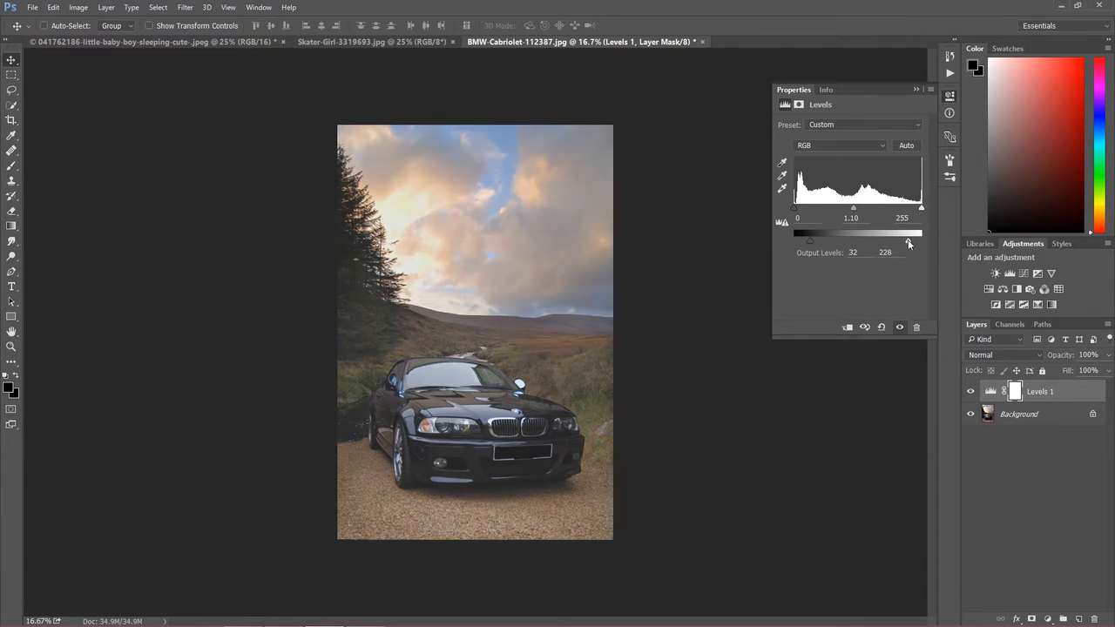